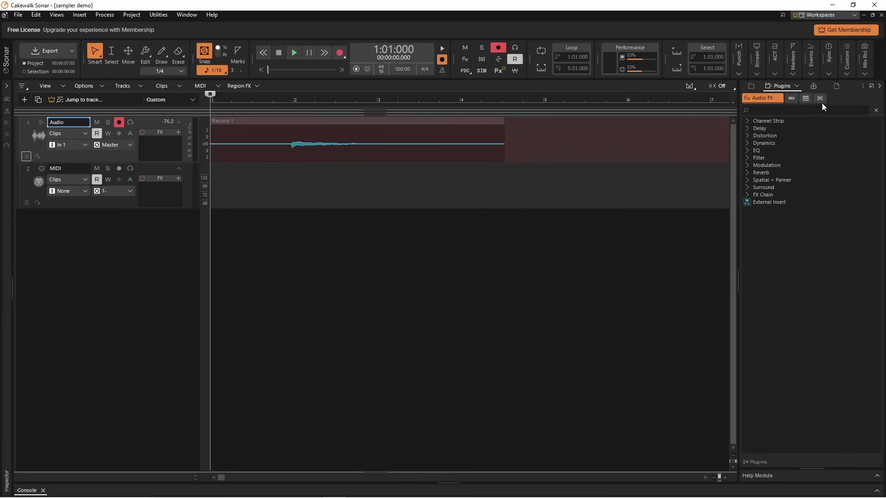
Insert the XSampler instrument into the project as a simple instrument track and open its sample editor.
click(805, 99)
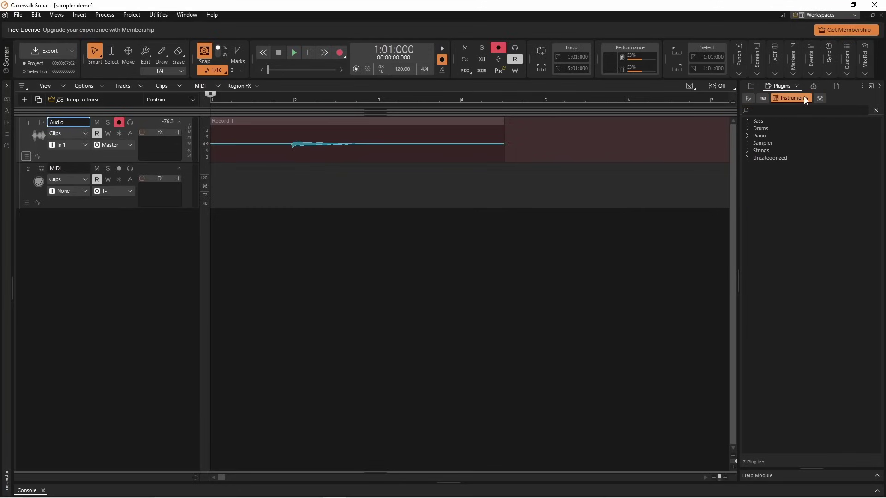
click(763, 143)
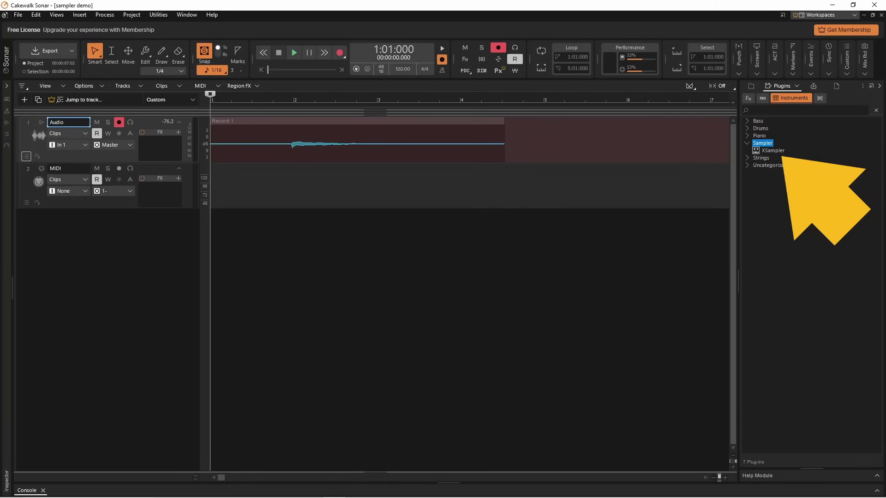
double_click(771, 151)
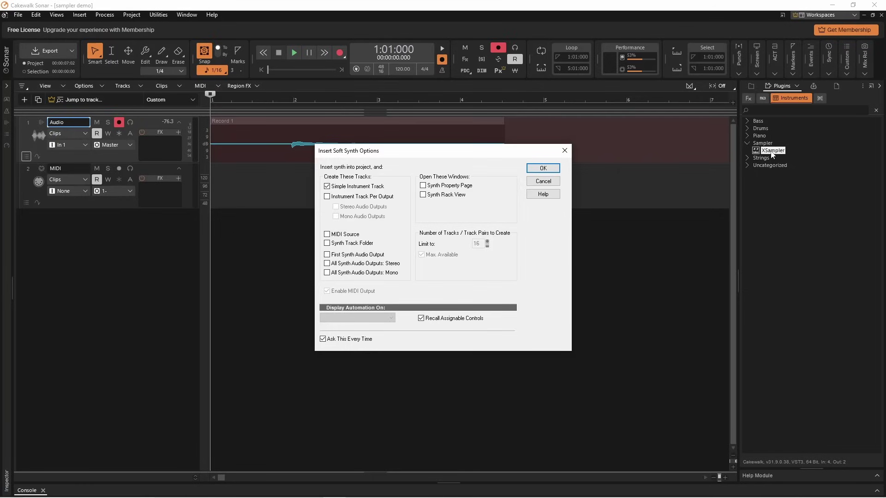
click(556, 169)
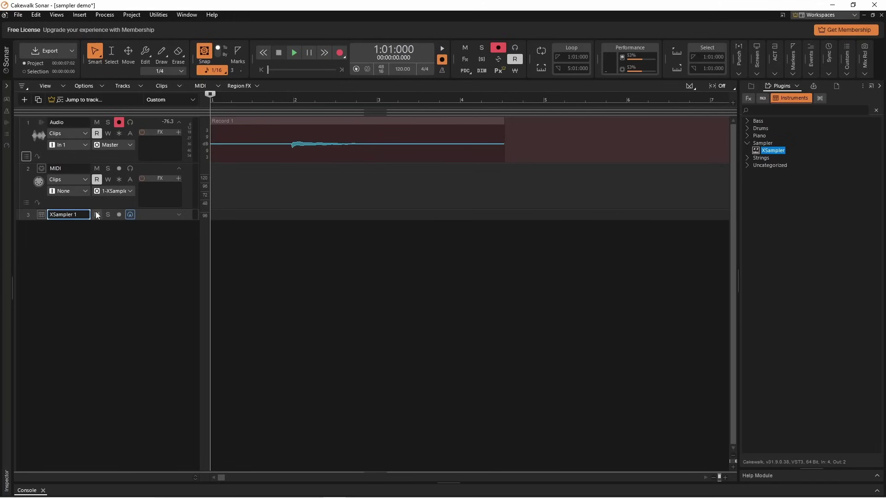
click(40, 216)
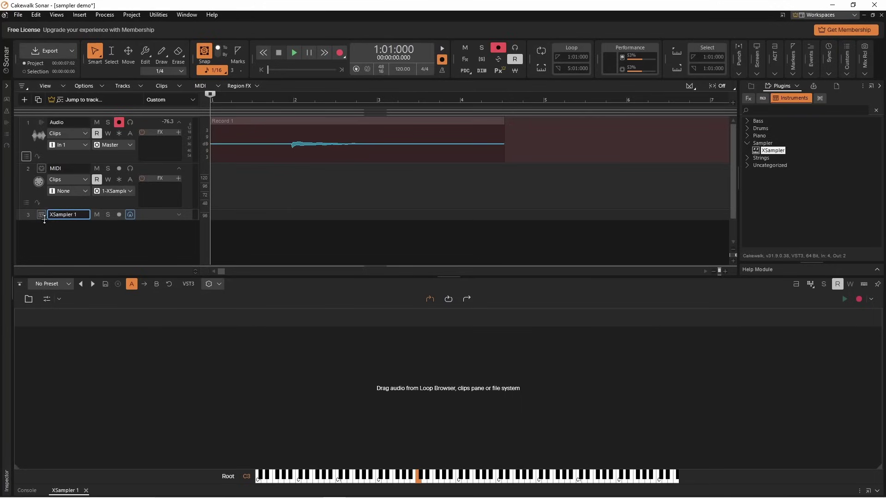
Play back the recorded audio track and load the Record 1 clip into XSampler.
click(293, 52)
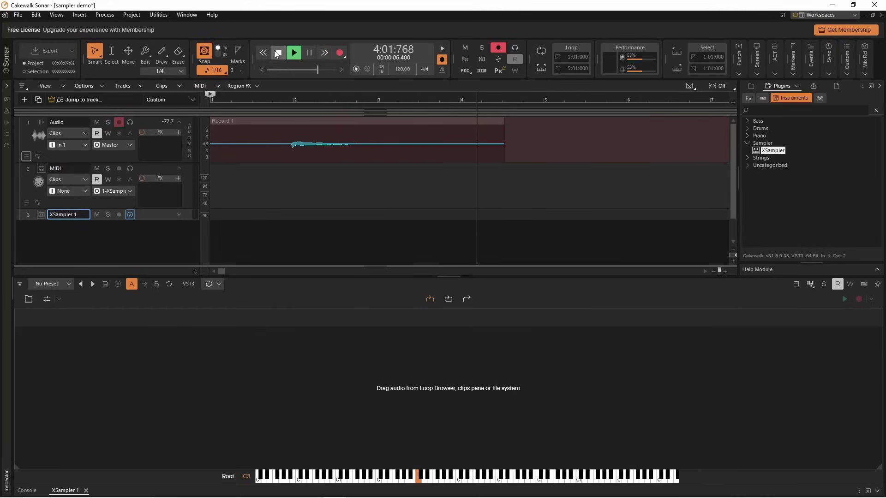
click(277, 54)
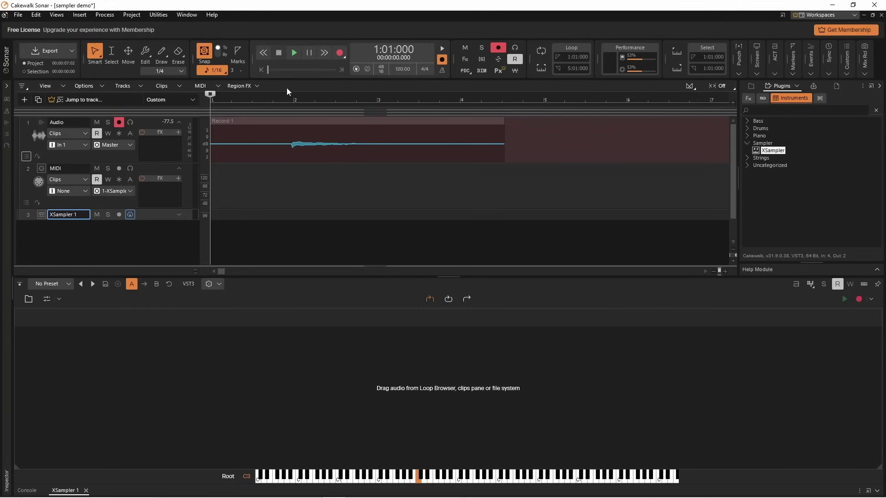
click(311, 122)
drag(316, 151, 358, 429)
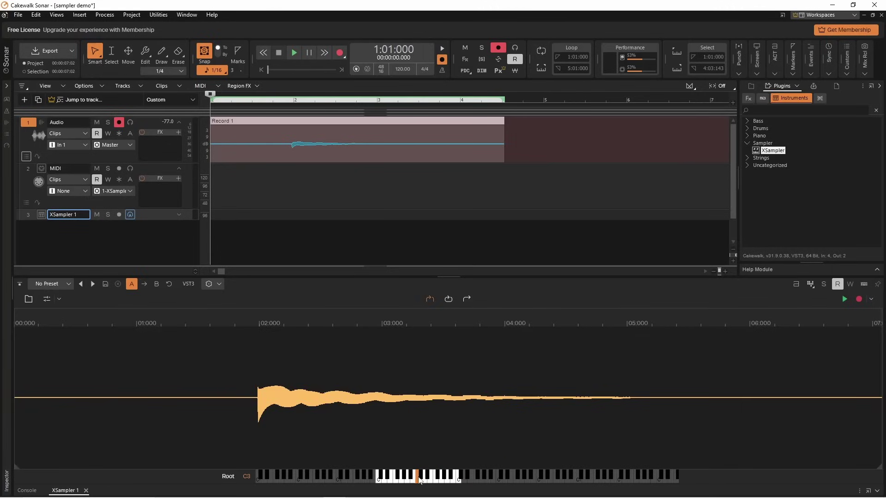
Audition the sample on the C3 key and set the sampler's root note to E3.
click(419, 480)
click(419, 480)
drag(247, 478, 252, 481)
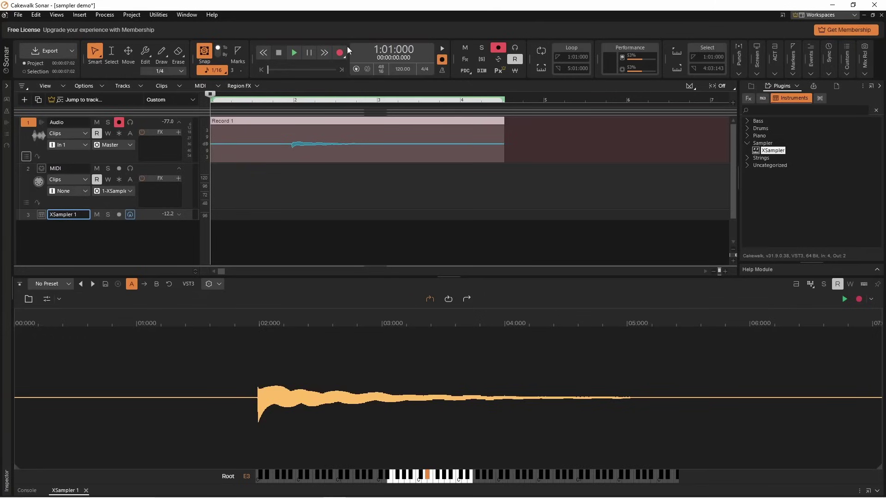
Play back the original recording and compare its pitch with notes around the root key in the sampler.
click(294, 53)
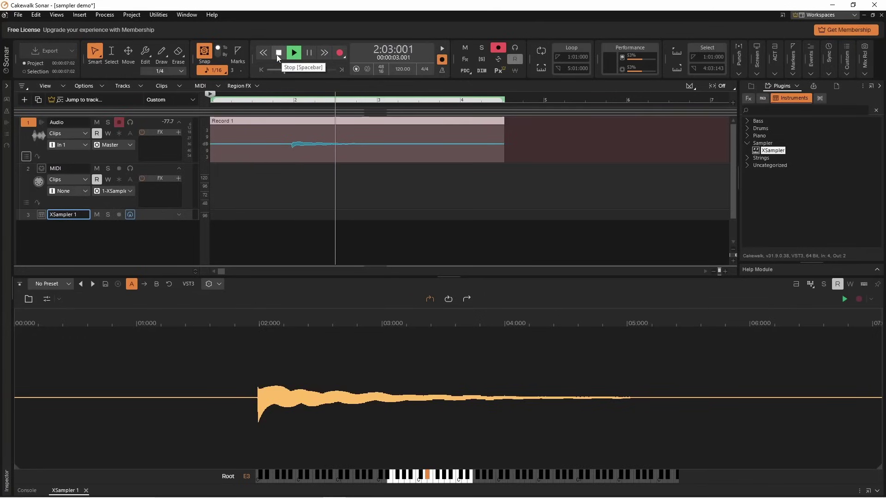
click(279, 53)
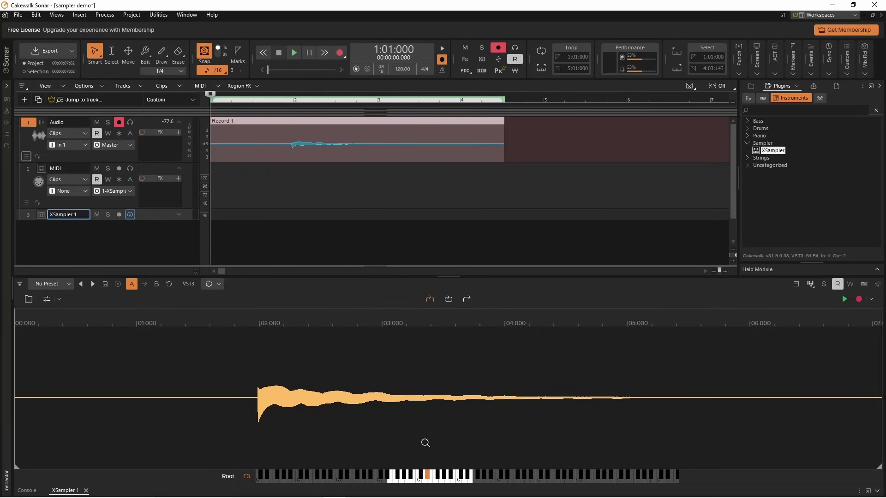
click(433, 480)
click(431, 480)
Trim the sample's start to about 02:000 and its end to about 05:000, and audition it.
drag(16, 467, 258, 476)
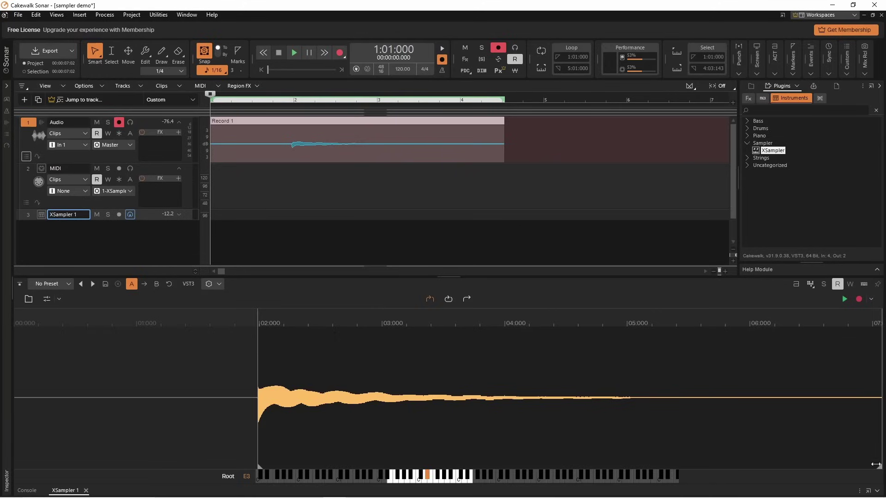
drag(876, 465, 631, 472)
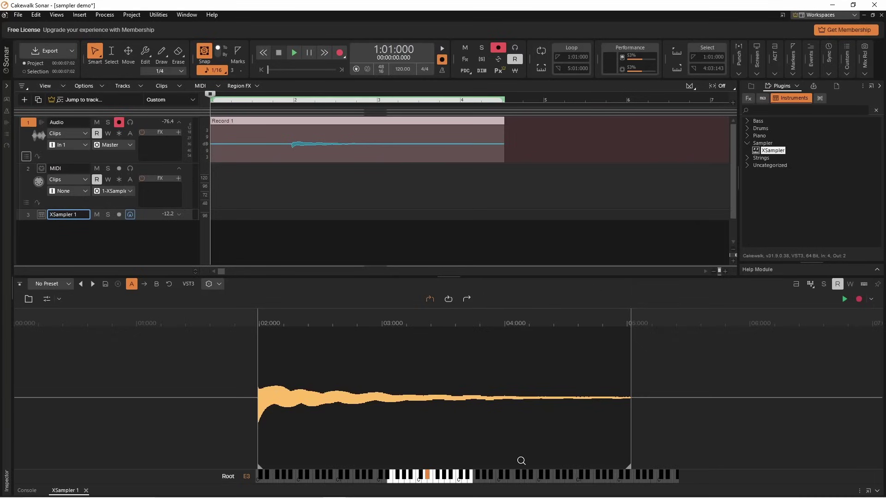
click(430, 482)
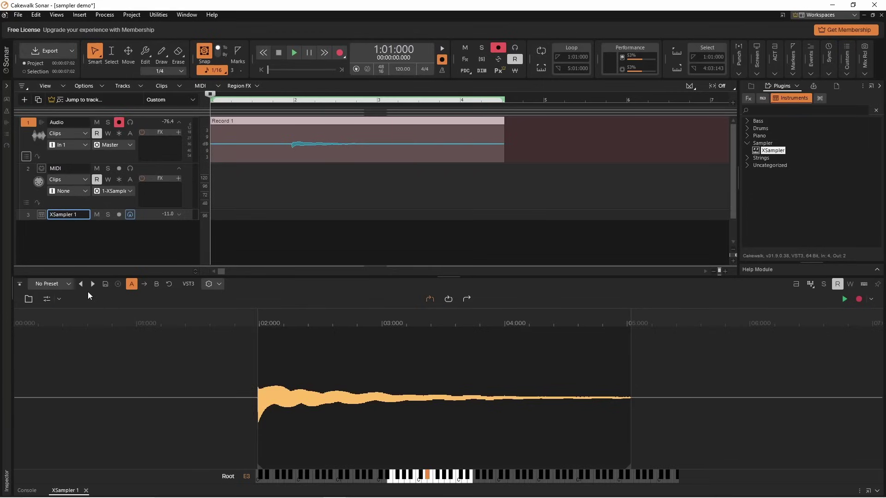
Try different Amp Envelope Attack settings, auditioning each one with a note near the root key.
click(47, 301)
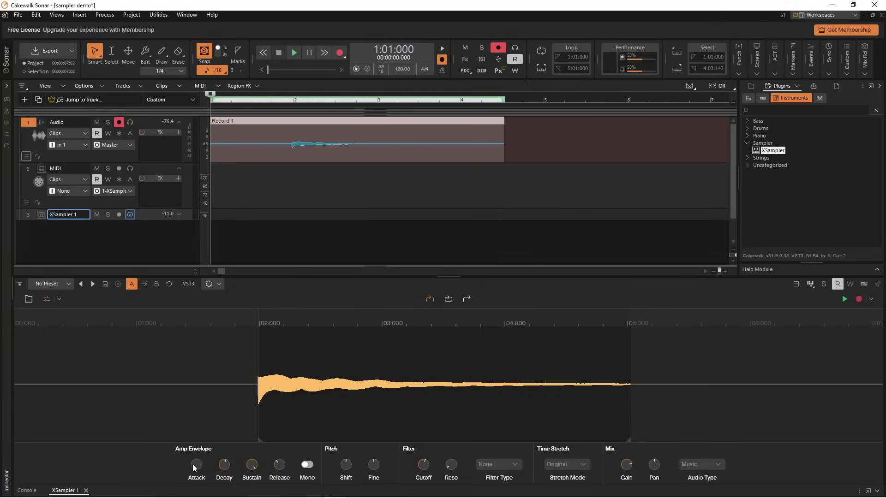
drag(198, 469, 198, 478)
click(46, 300)
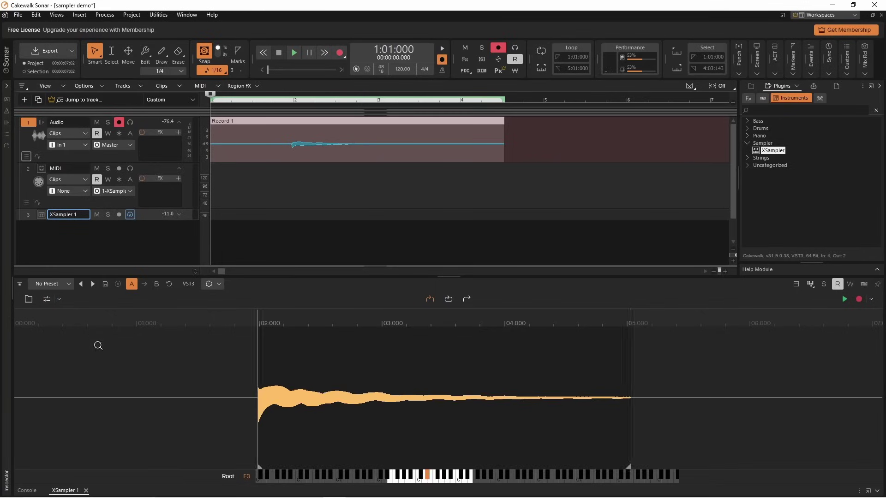
click(430, 480)
click(46, 299)
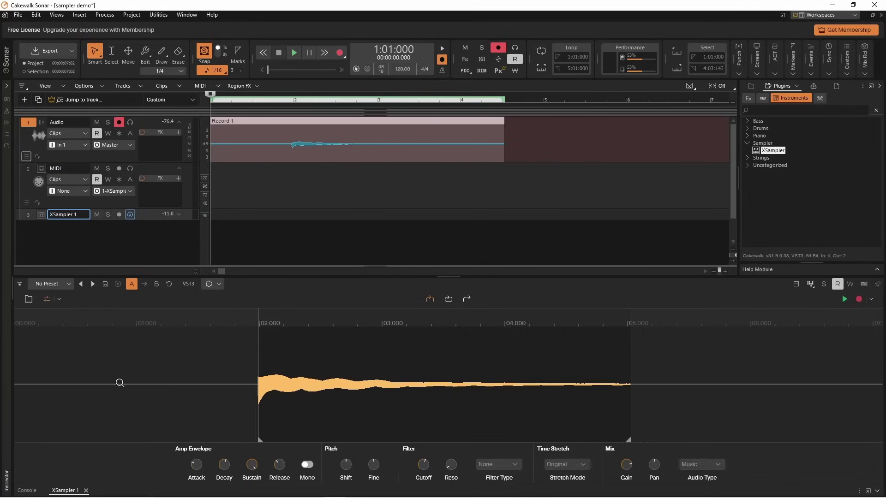
mouse_move(197, 465)
click(47, 299)
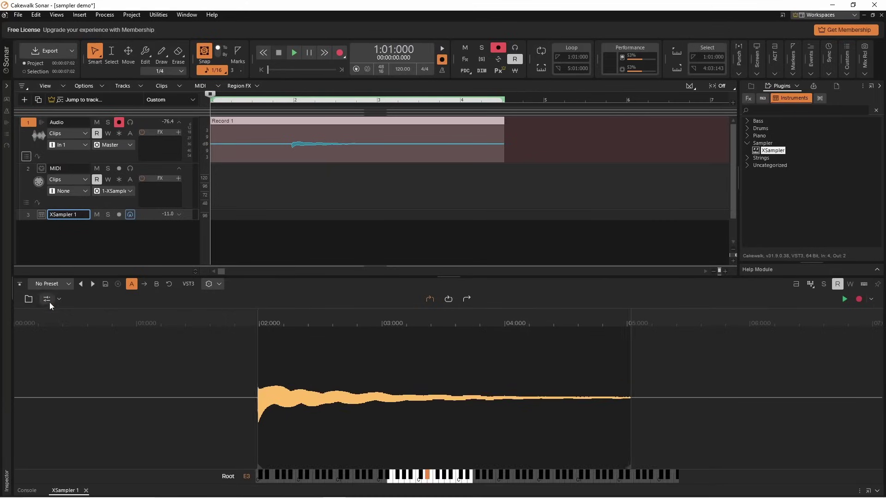
click(431, 479)
click(431, 480)
Try a shorter Amp Envelope Release and audition a note near the root key.
click(47, 300)
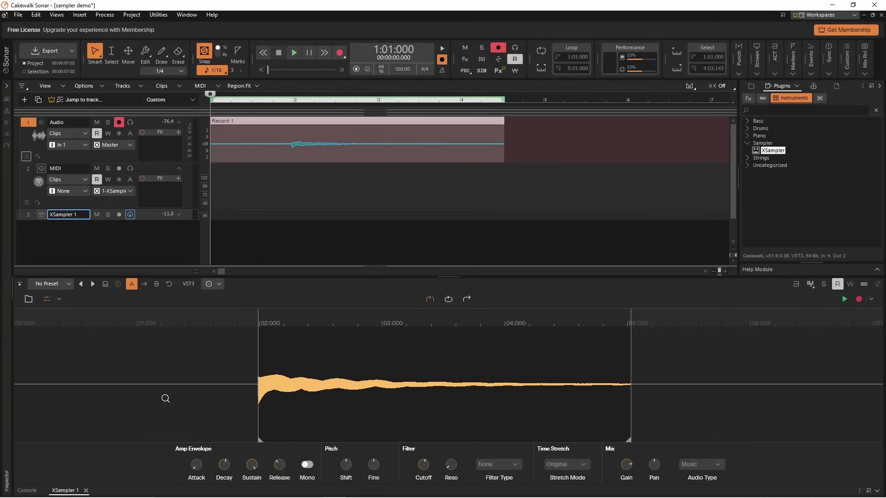
drag(279, 465, 276, 472)
click(46, 299)
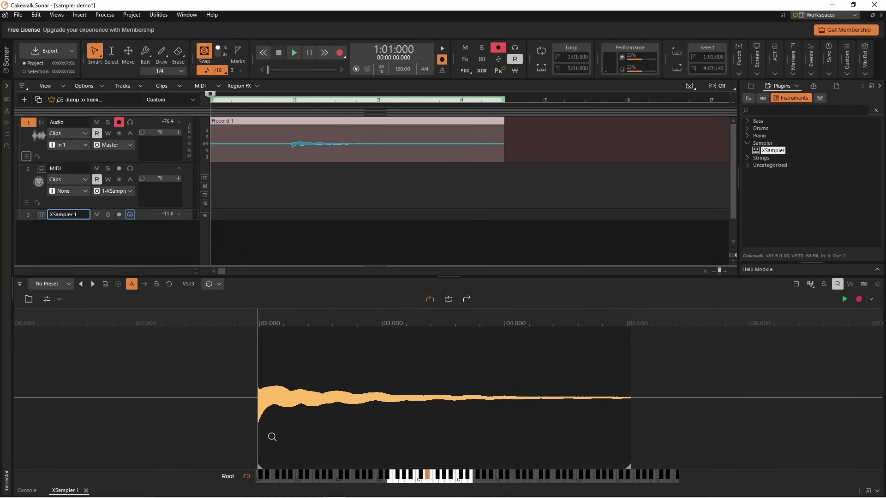
click(433, 483)
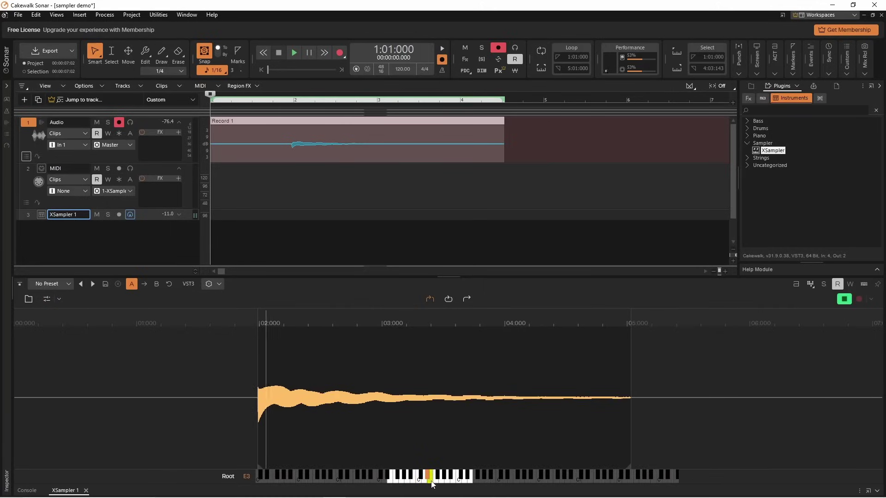
Try a longer Amp Envelope Release and audition several notes on the sampler keyboard.
click(46, 299)
drag(276, 466, 276, 452)
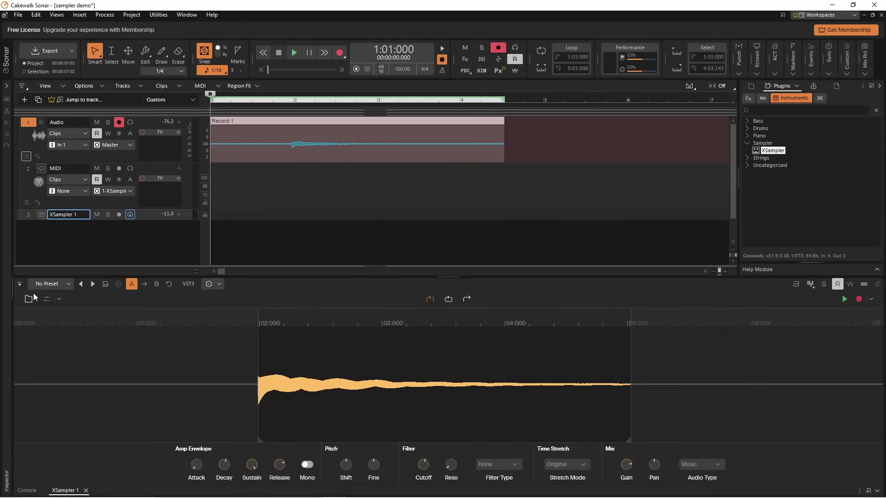
click(47, 299)
click(431, 480)
click(402, 480)
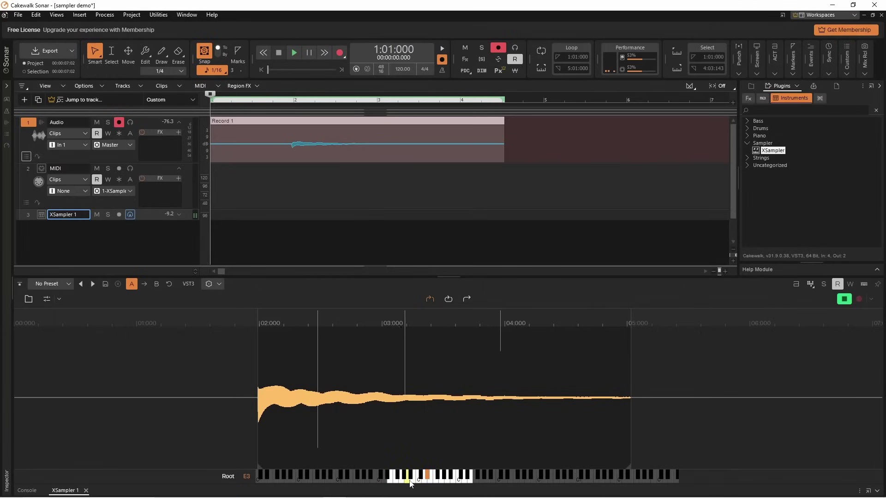
Lower the Amp Envelope's Release and Sustain to their minimum and audition a repeated note near the root key.
click(48, 299)
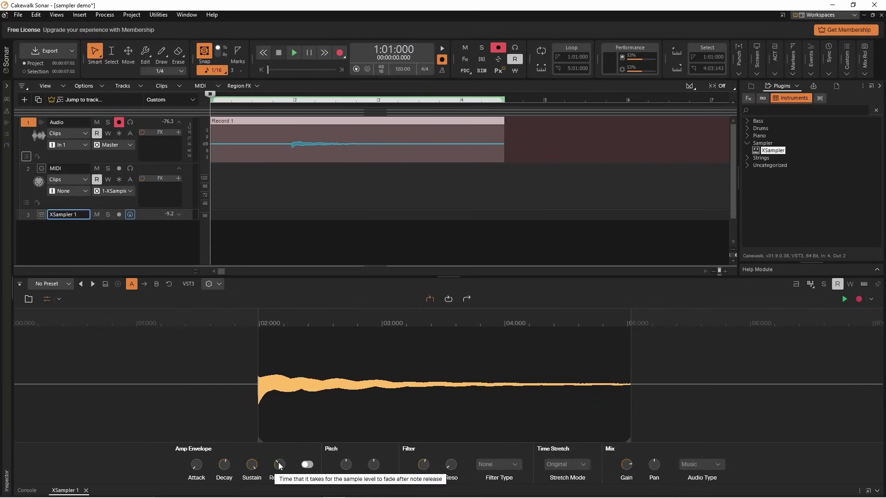
mouse_move(278, 462)
mouse_down()
mouse_move(279, 475)
mouse_move(280, 467)
mouse_up()
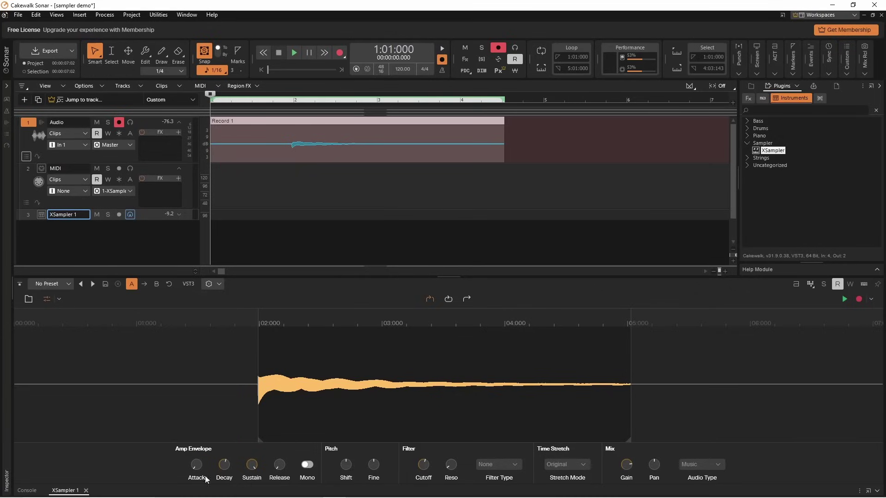
mouse_move(251, 465)
mouse_down()
mouse_move(252, 490)
mouse_move(252, 467)
mouse_up()
click(43, 300)
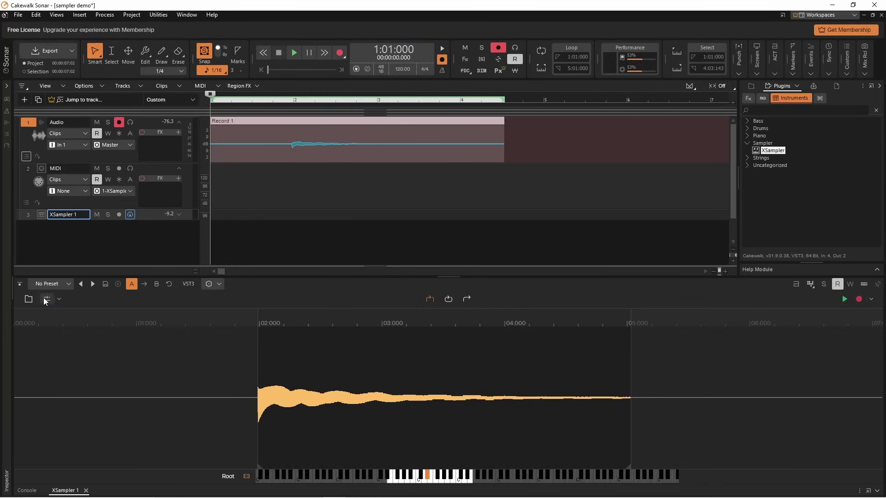
click(430, 483)
click(430, 484)
click(430, 483)
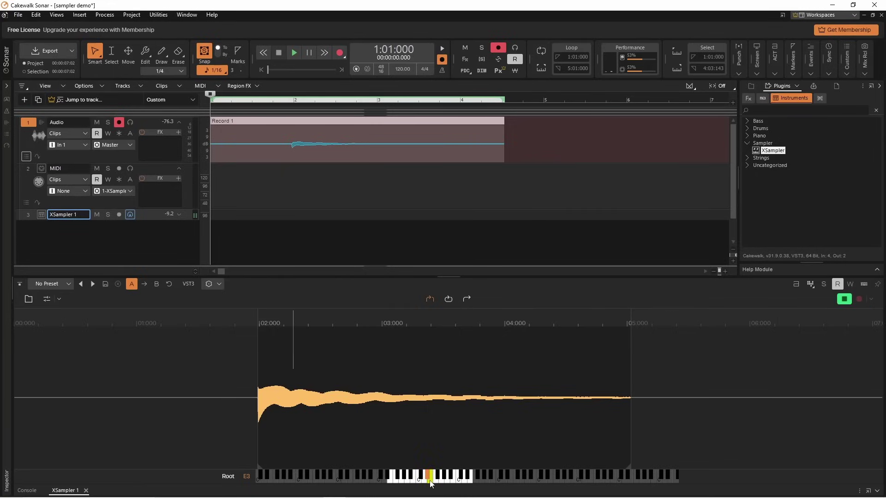
Try a much shorter Amp Envelope Decay and audition a repeated note near the root key.
click(48, 301)
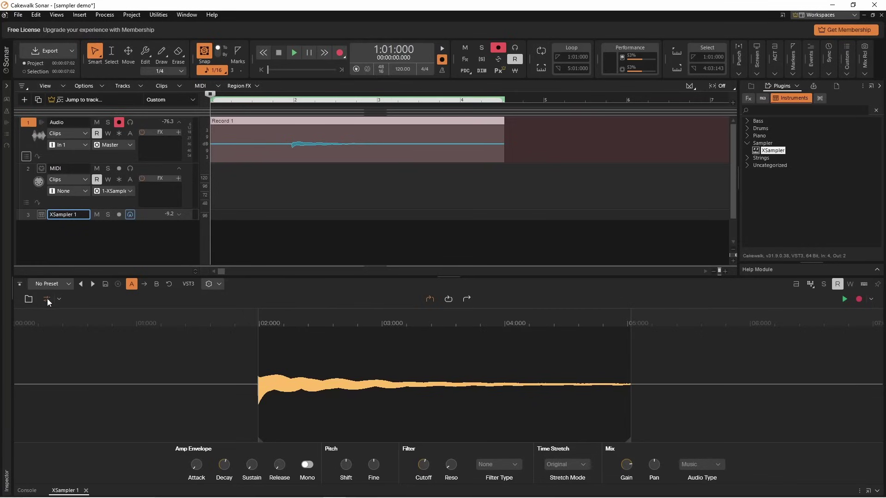
drag(223, 469, 224, 490)
drag(224, 490, 223, 492)
click(45, 298)
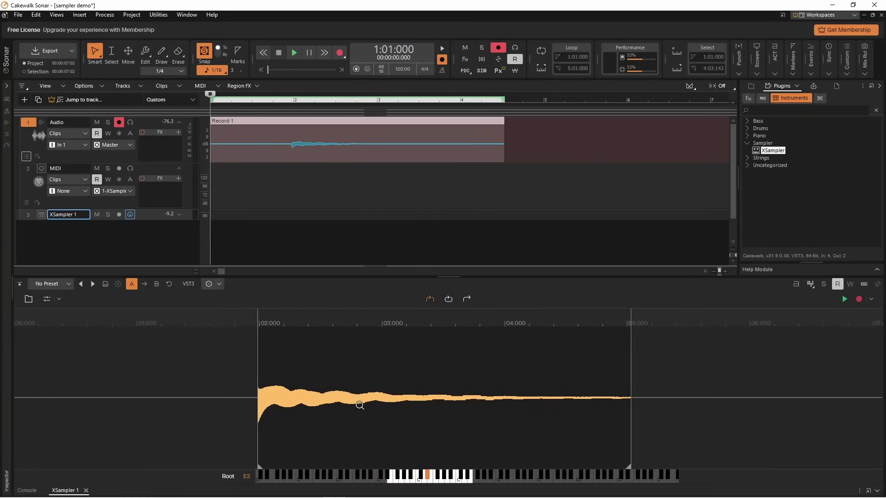
click(429, 482)
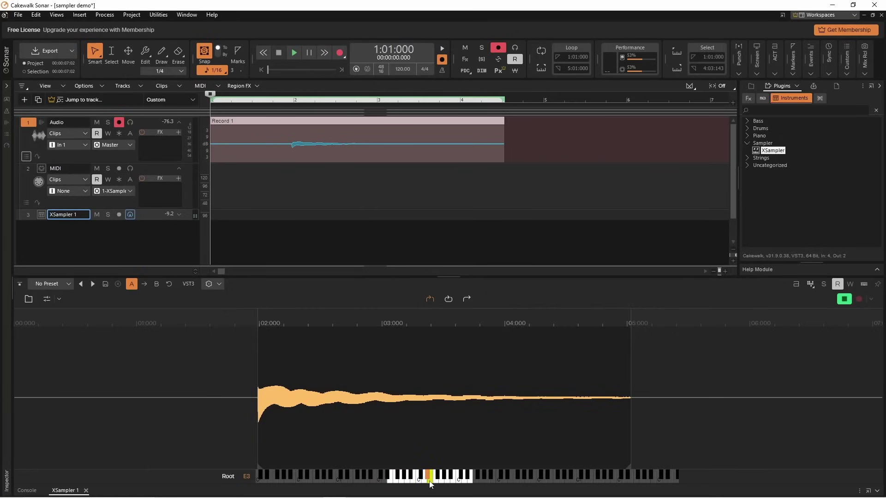
click(429, 482)
click(429, 483)
Raise the Amp Envelope Decay to around the middle of its range and audition a note.
click(48, 299)
drag(224, 465, 224, 448)
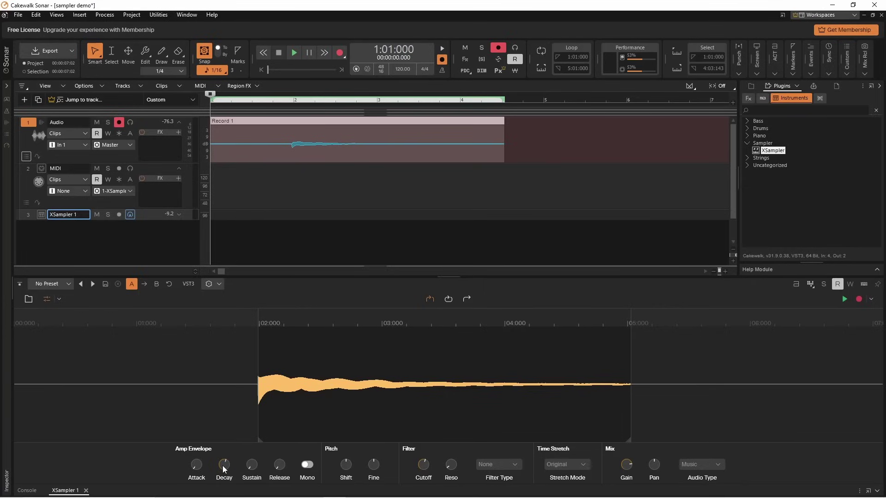
click(47, 298)
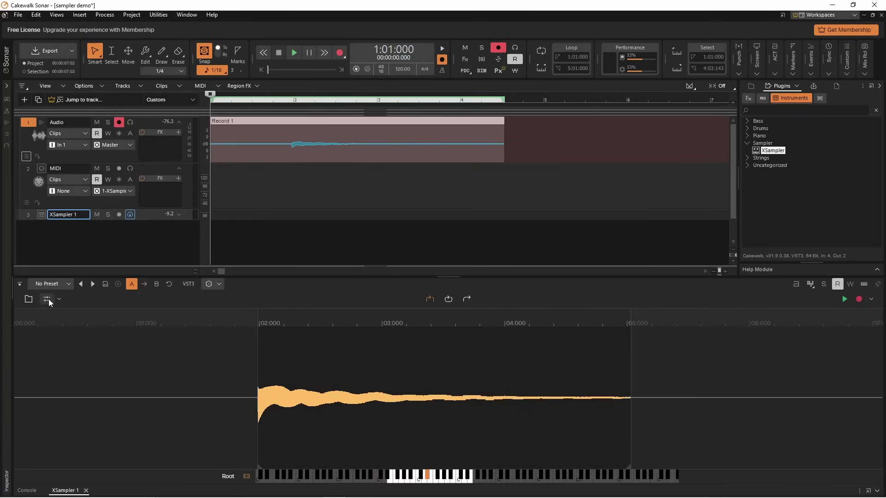
click(431, 481)
Raise the Amp Envelope Sustain slightly, audition two neighbouring notes, and show the sampler's parameter controls again.
click(47, 299)
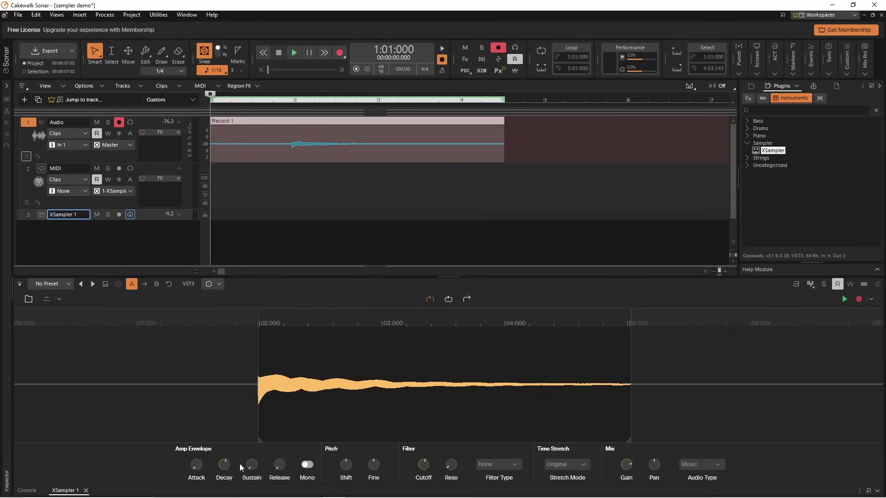
drag(251, 471, 250, 470)
click(47, 299)
click(430, 482)
click(438, 482)
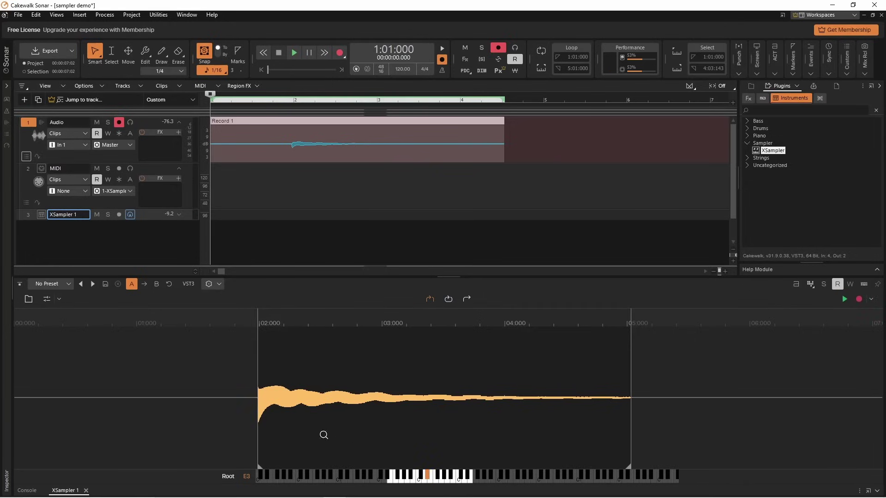
click(47, 301)
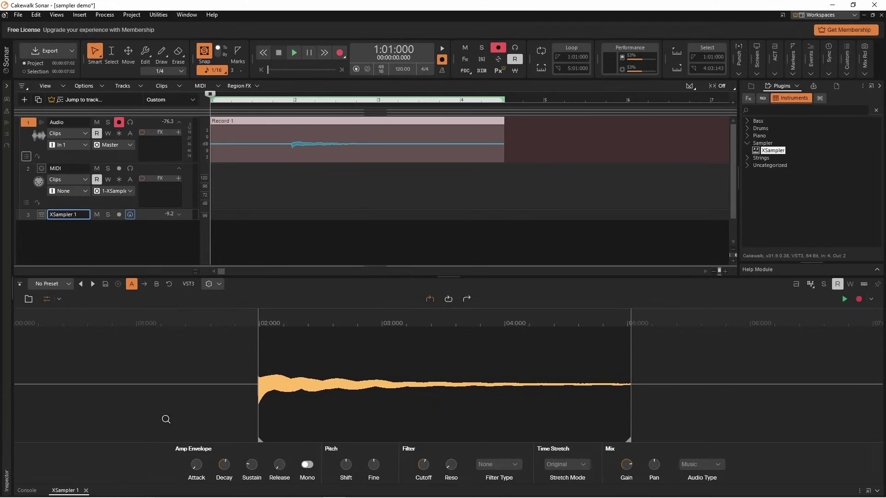
Try an Amp Envelope Sustain of about -22.6 dB and audition two notes above the root key.
mouse_move(224, 464)
mouse_move(252, 465)
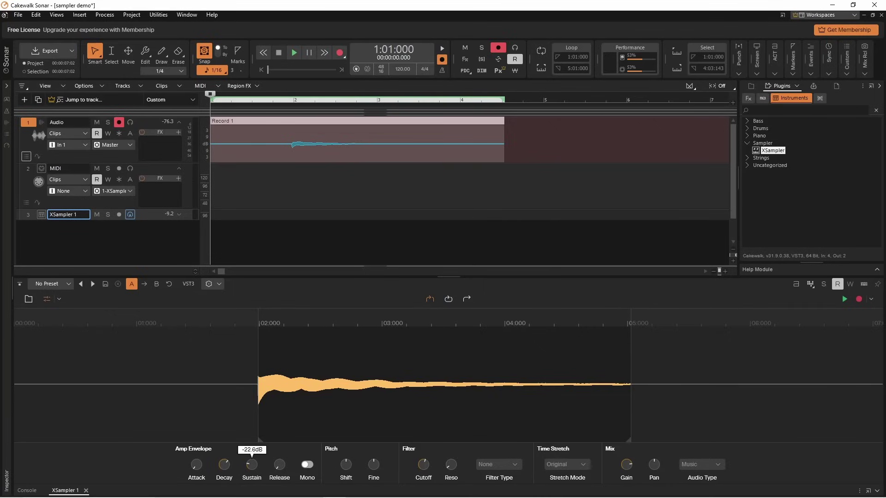
click(47, 299)
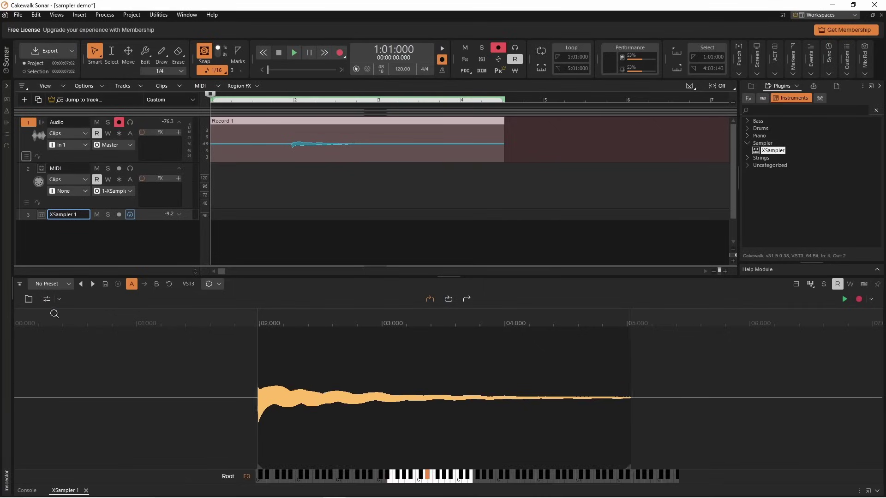
click(431, 480)
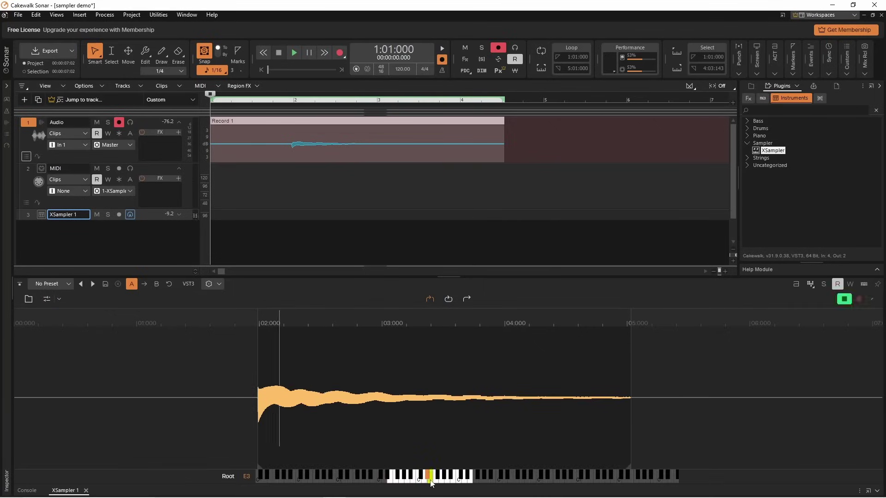
click(446, 478)
Fine-tune the Amp Envelope Sustain and audition the note just above the root key.
click(46, 298)
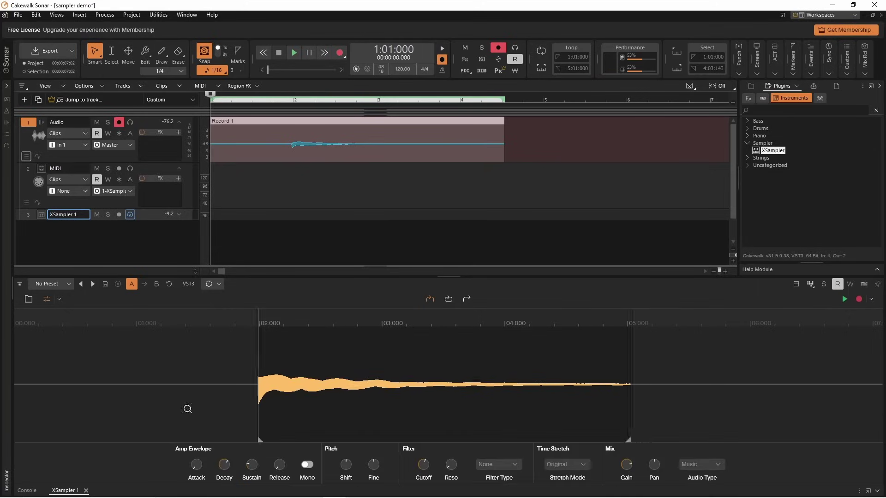
drag(253, 470, 254, 466)
click(48, 299)
click(431, 480)
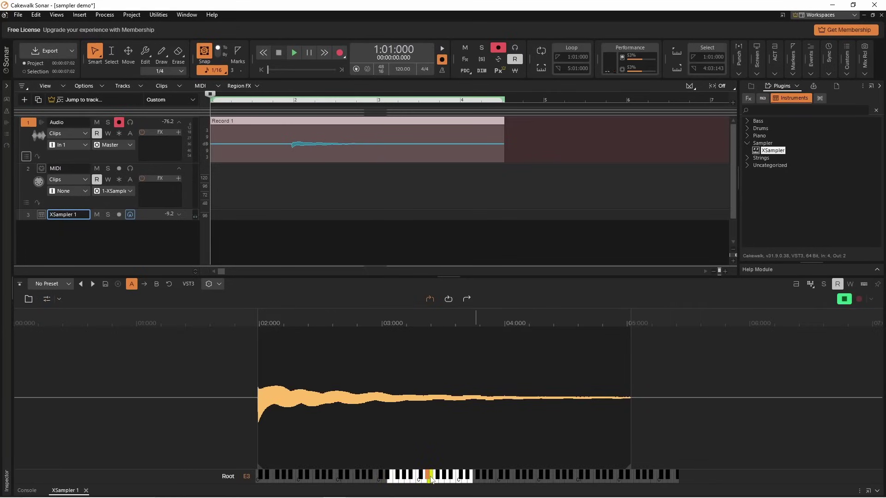
Enable Mono in the Amp Envelope section and audition the note just above the root key.
click(47, 300)
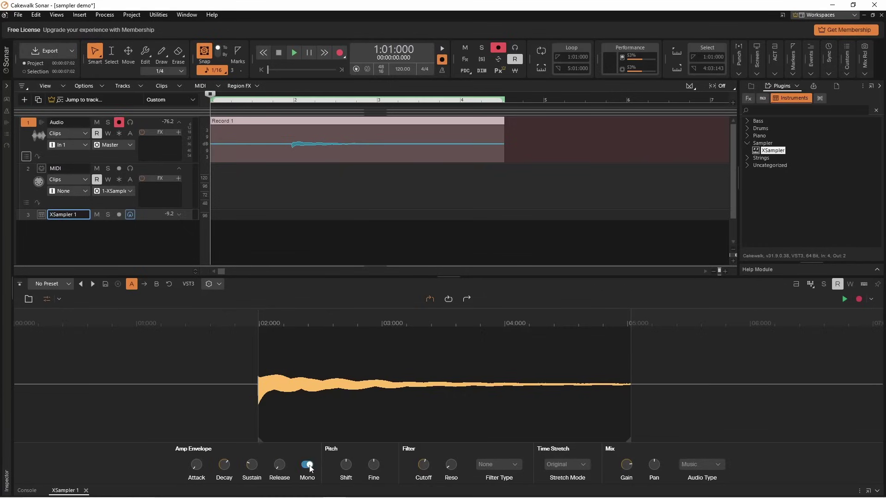
click(47, 299)
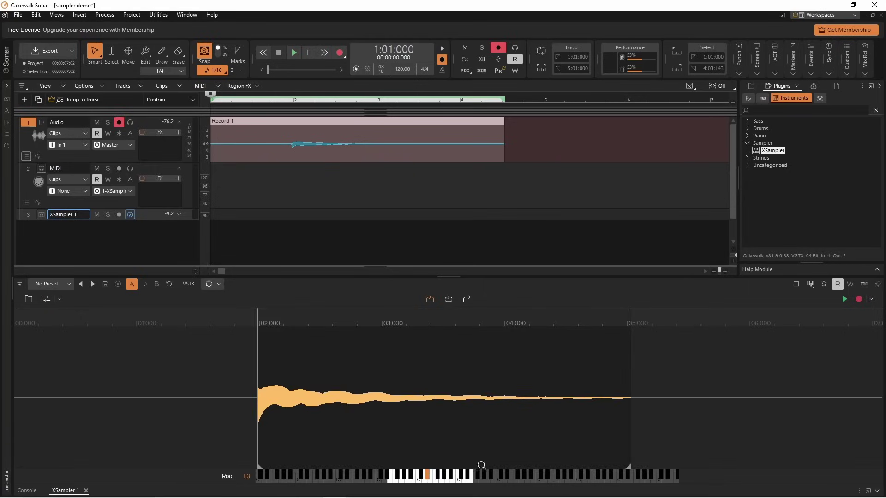
click(430, 480)
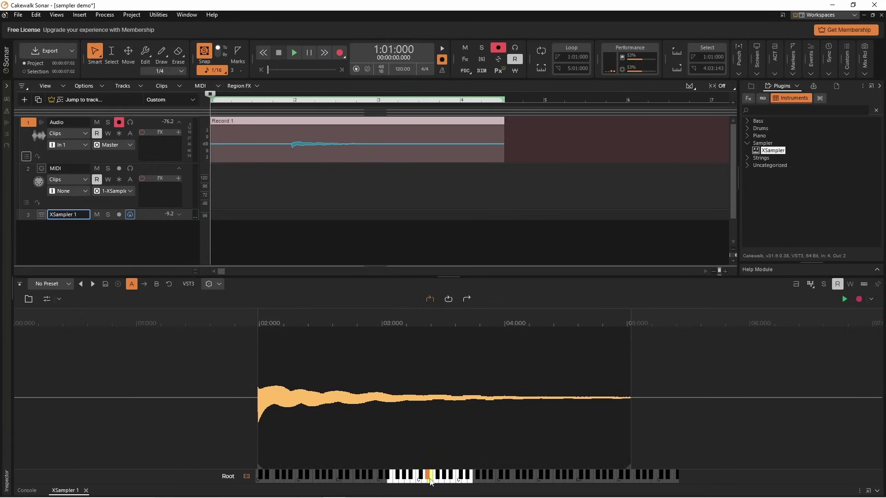
Set the Pitch Shift to 1 st, auditioning the note just above the root key before and after the change.
click(46, 300)
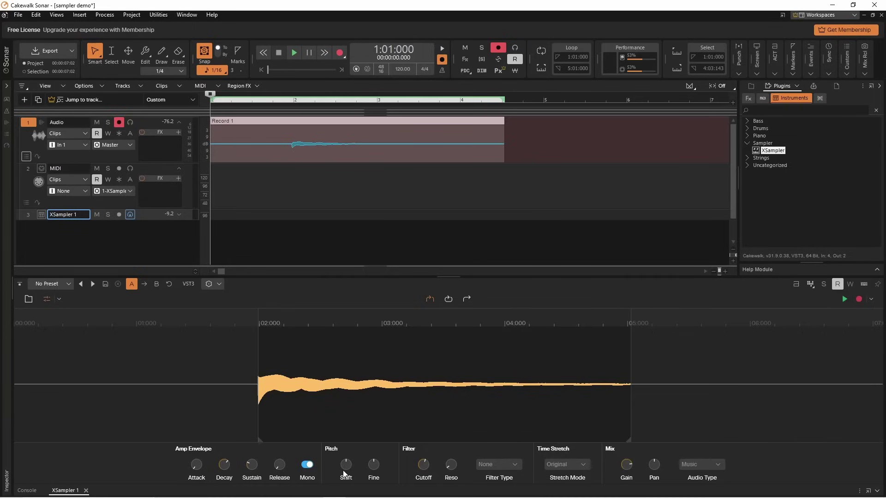
click(44, 298)
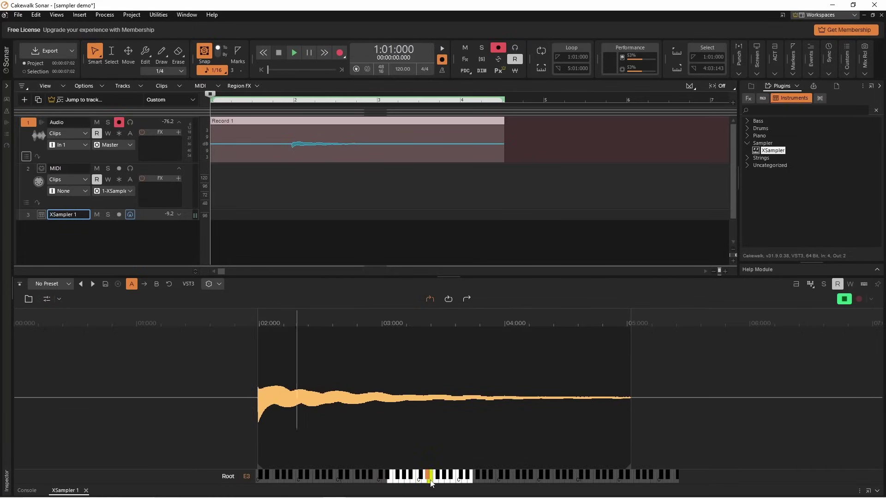
click(41, 299)
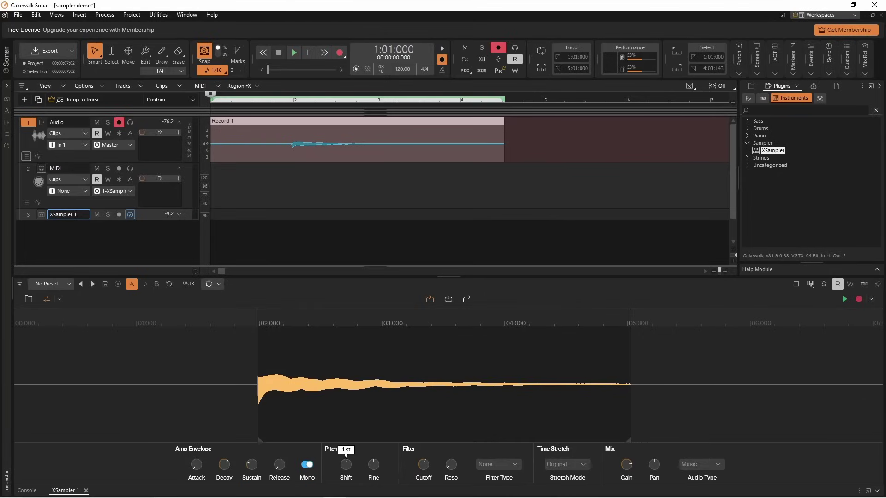
click(47, 299)
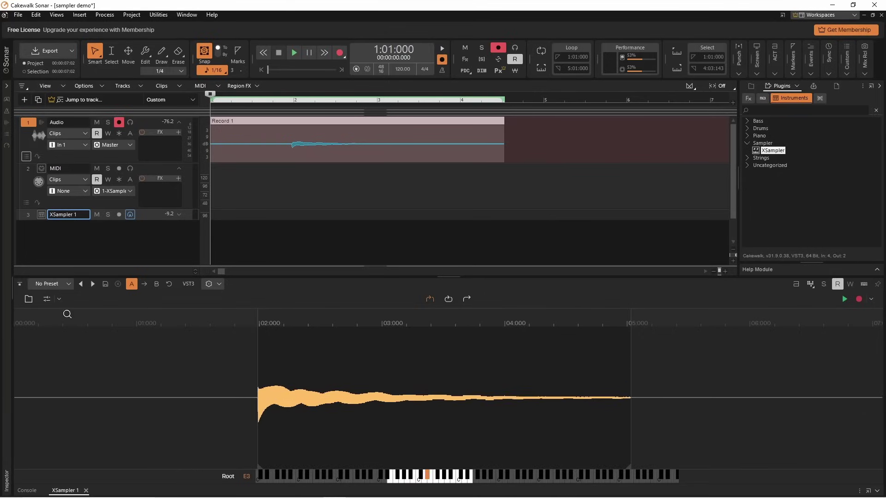
click(430, 481)
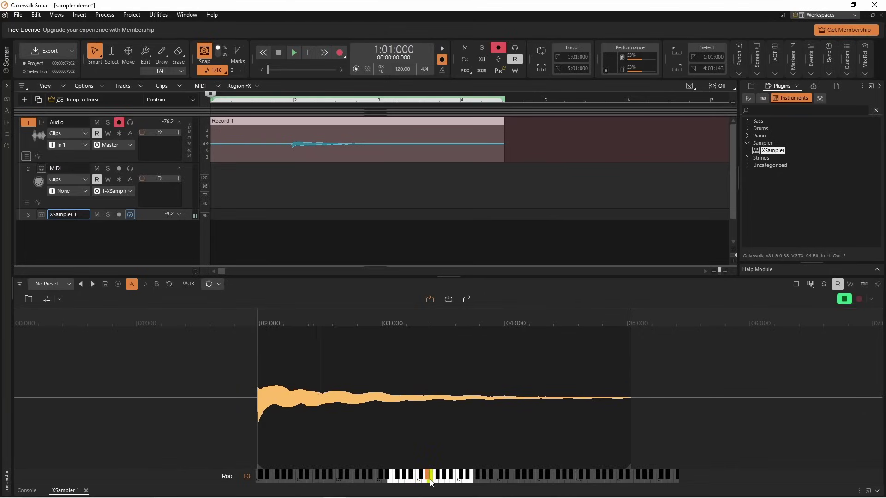
click(47, 299)
mouse_move(348, 470)
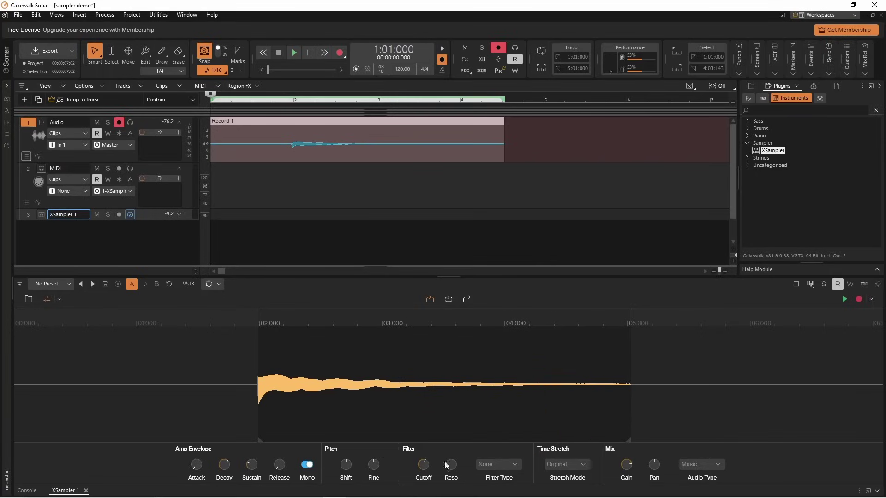
Set the Filter Type to LowPass and audition the note just above the root key.
click(517, 464)
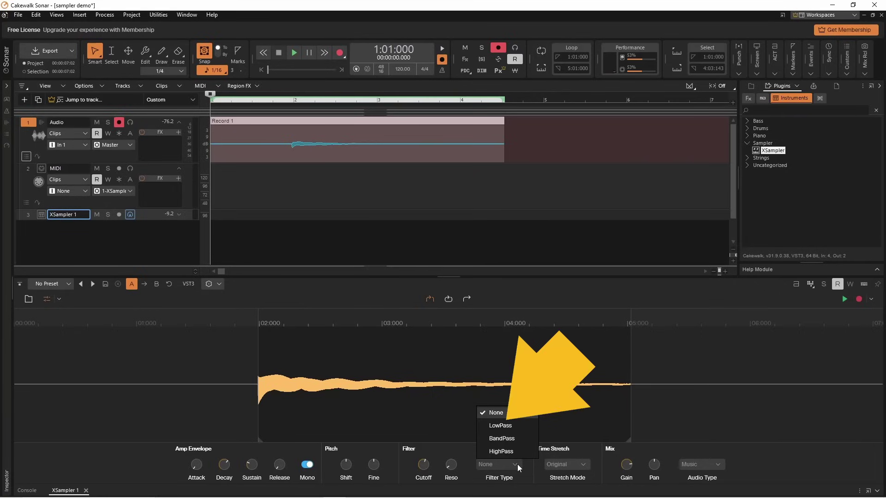
click(525, 427)
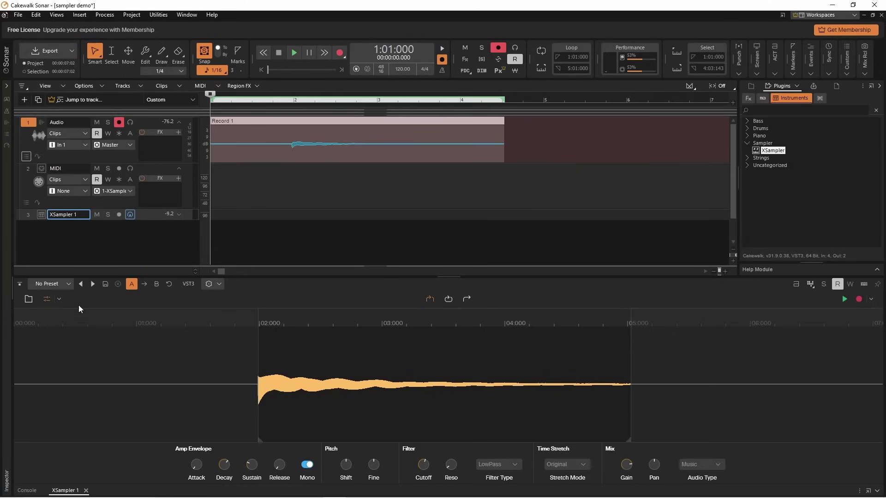
click(47, 299)
click(430, 480)
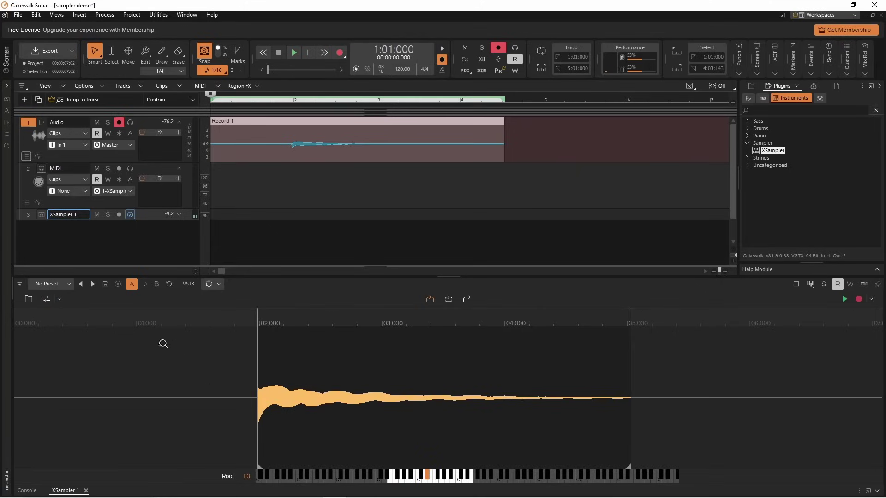
Try a lower Filter Cutoff and audition the note just above the root key.
click(46, 299)
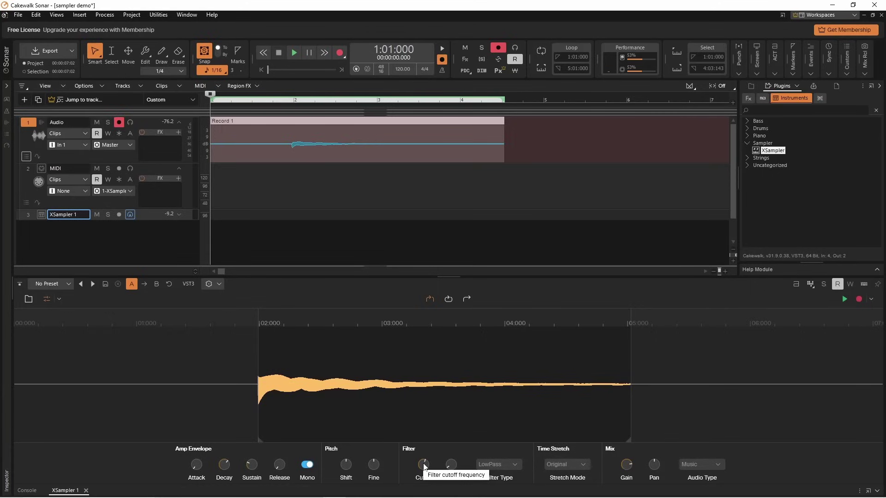
drag(424, 467, 424, 467)
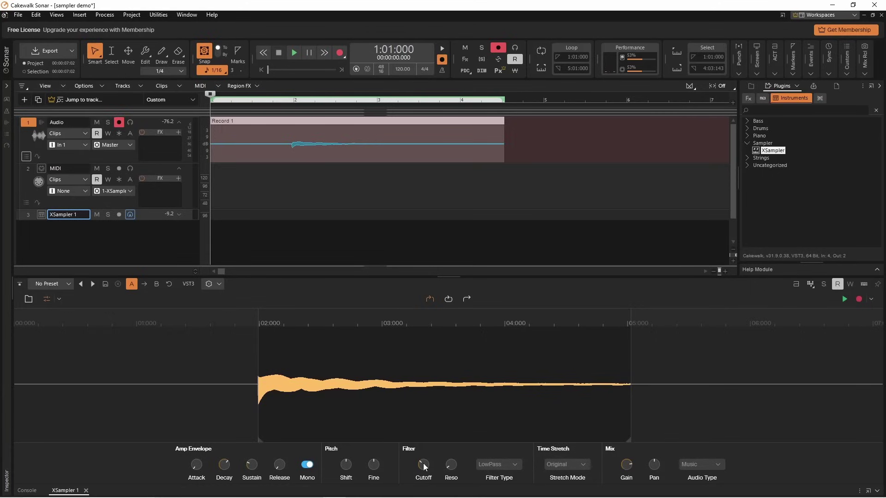
click(46, 300)
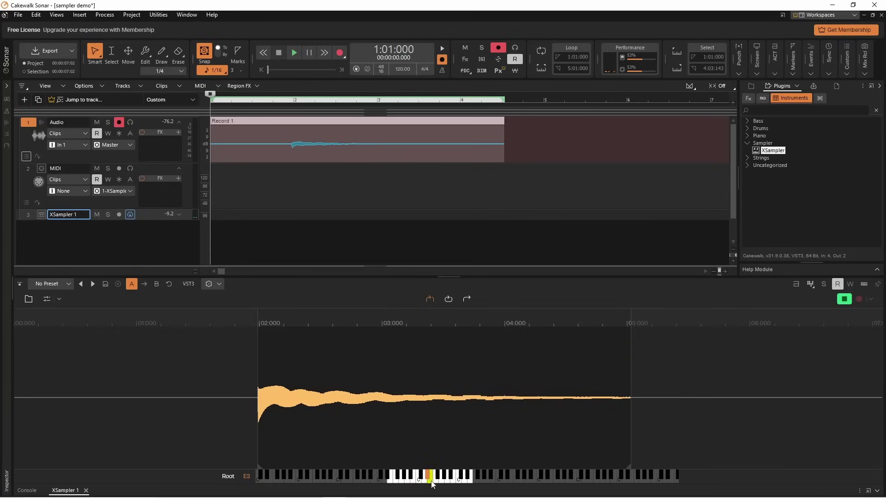
Try a higher Filter Cutoff and audition notes around the root key.
click(47, 300)
drag(423, 465, 423, 460)
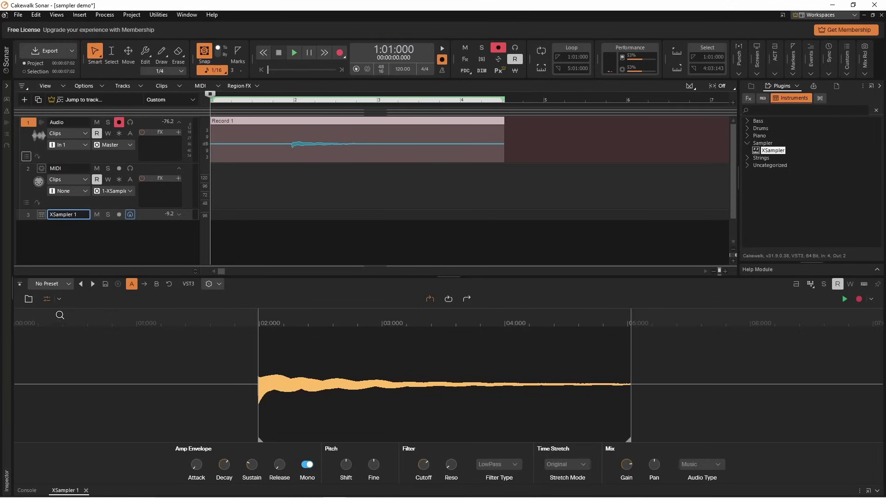
click(44, 299)
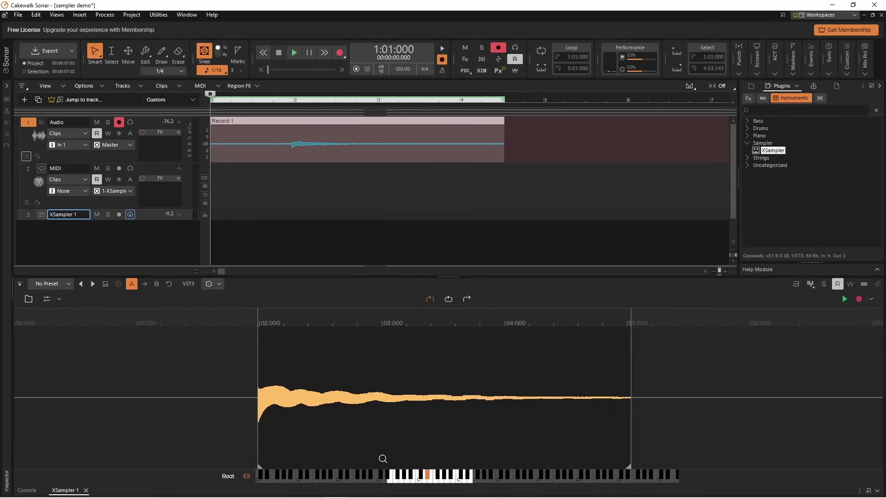
click(420, 477)
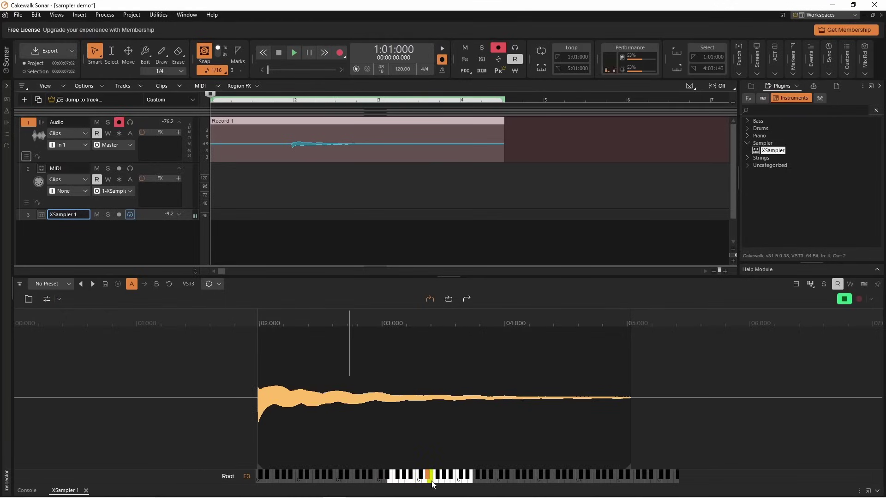
Bring the Filter Cutoff back to around the middle of its range and audition notes near the root key.
click(46, 300)
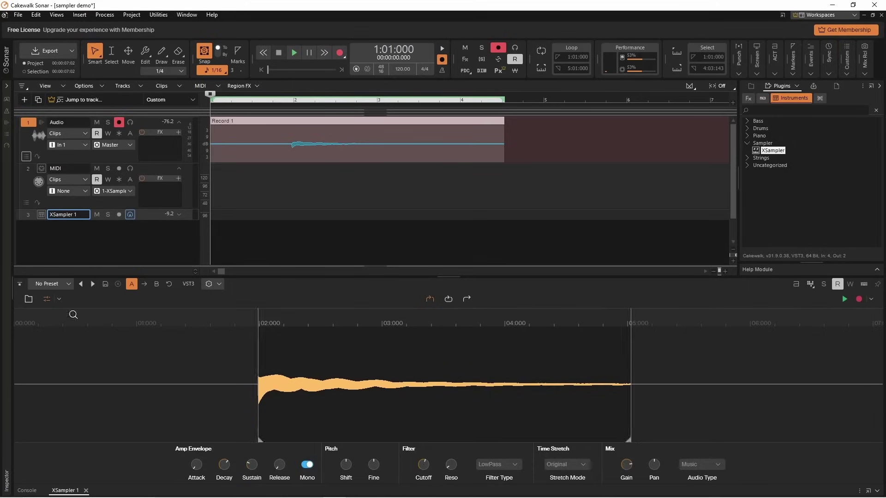
click(47, 300)
click(425, 476)
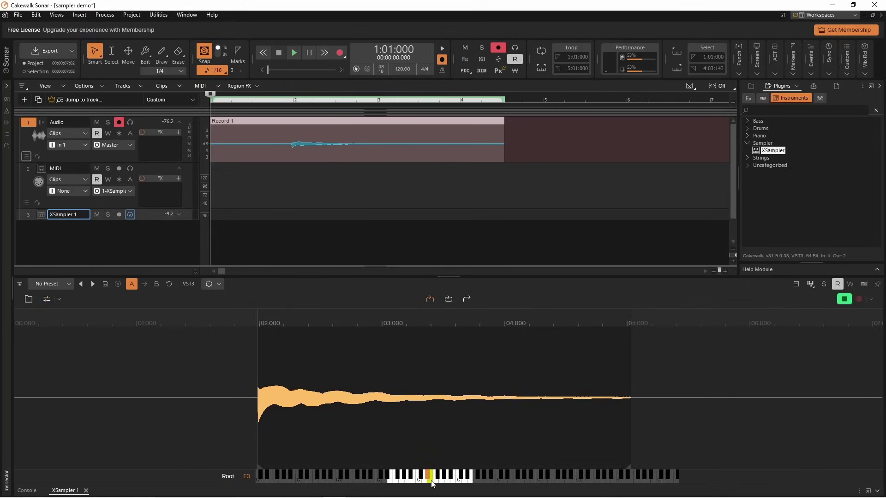
click(429, 478)
Try raising the filter's Resonance to around the middle of its range and audition a repeated note near the root key.
click(49, 300)
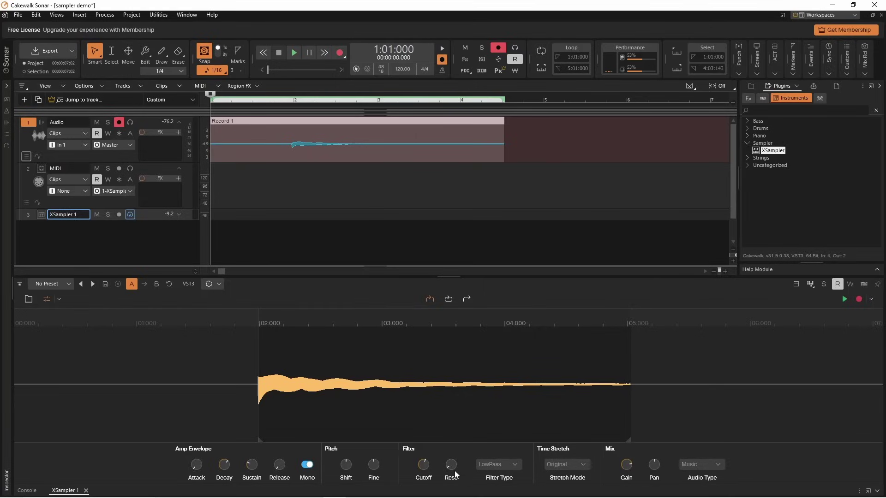
mouse_move(451, 465)
mouse_down()
mouse_move(451, 451)
mouse_move(451, 471)
mouse_up()
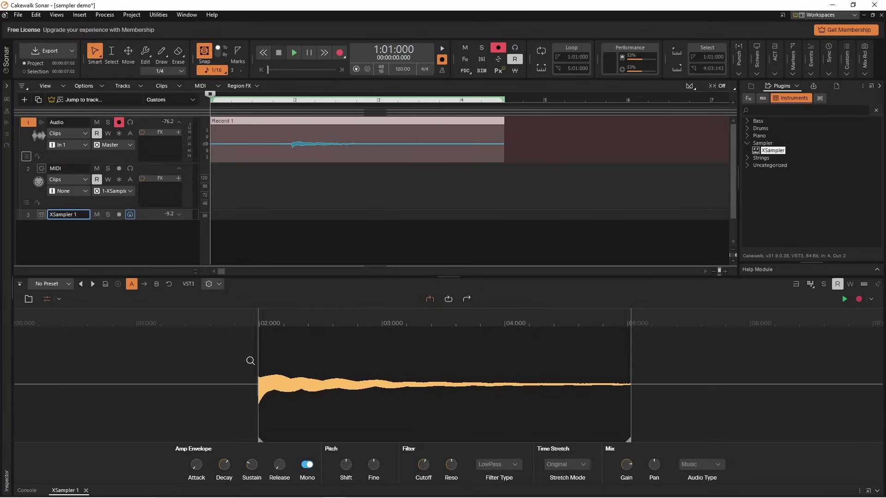
click(47, 299)
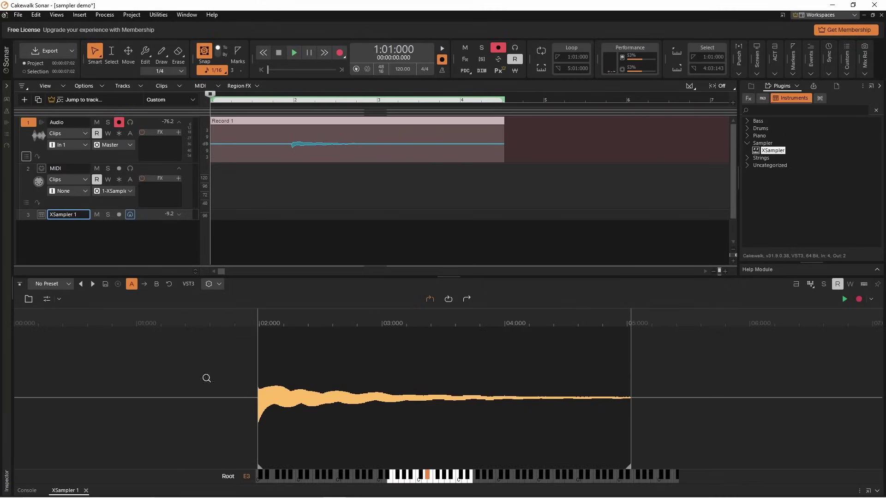
click(429, 479)
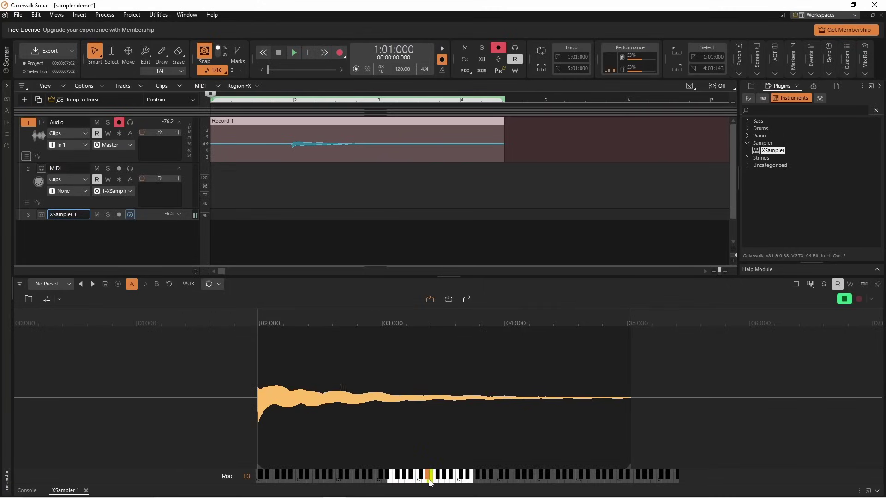
click(429, 479)
Return the filter's Resonance to its minimum, change the Filter Type to HighPass, and audition the note just above the root key.
click(46, 299)
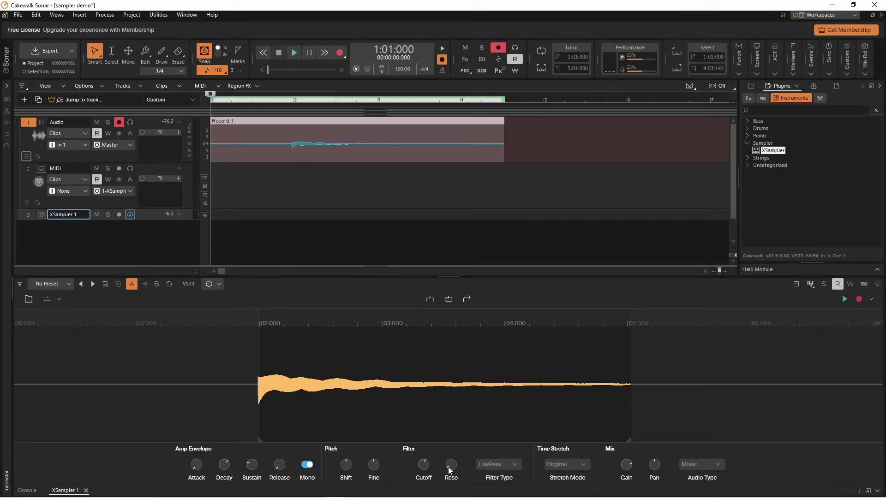
click(512, 464)
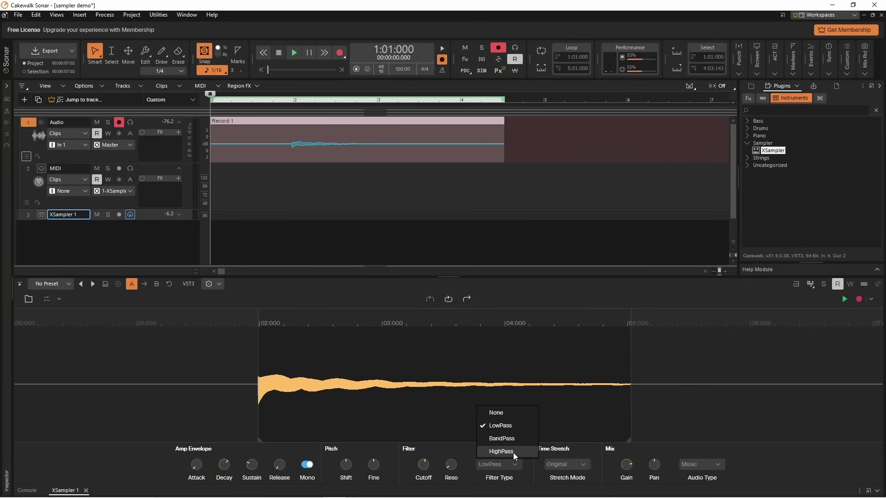
click(513, 452)
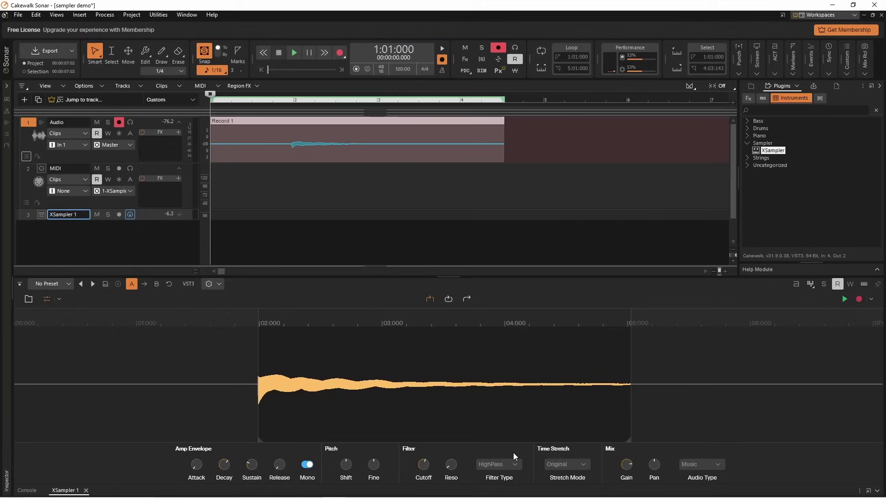
click(46, 299)
click(429, 480)
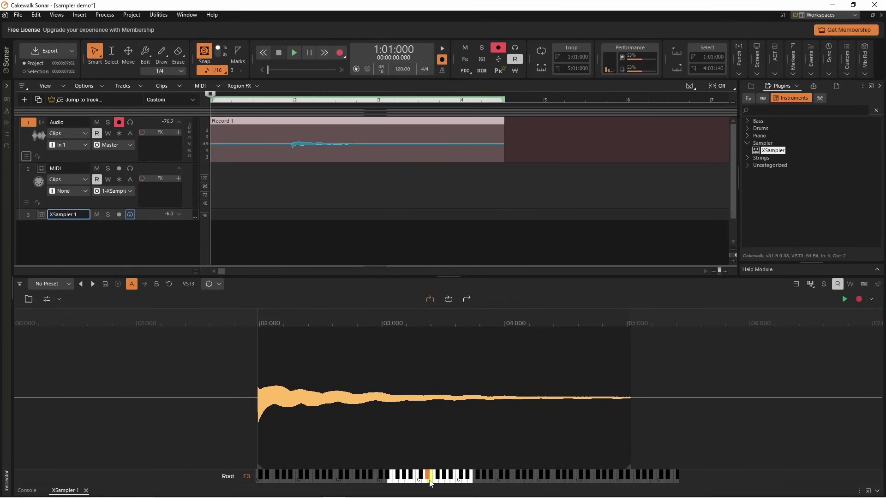
Try raising the filter's Resonance to 5.06 with the HighPass filter and audition the note just above the root key.
click(47, 299)
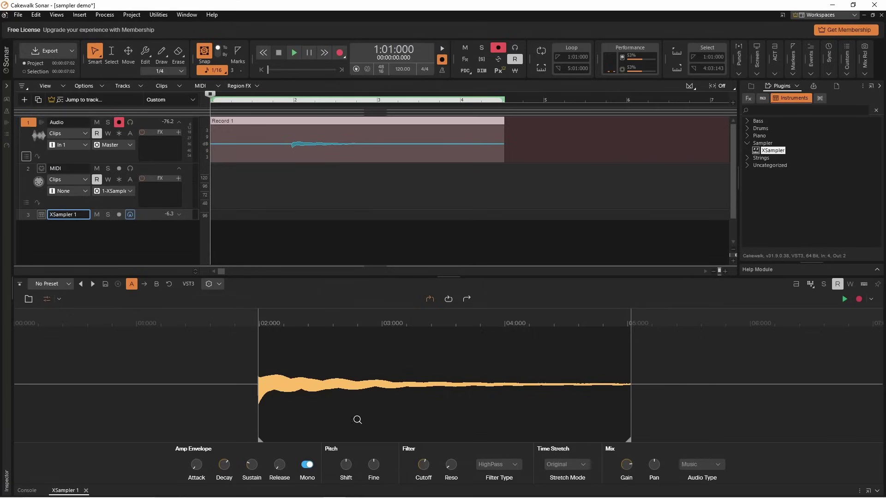
drag(451, 471, 451, 457)
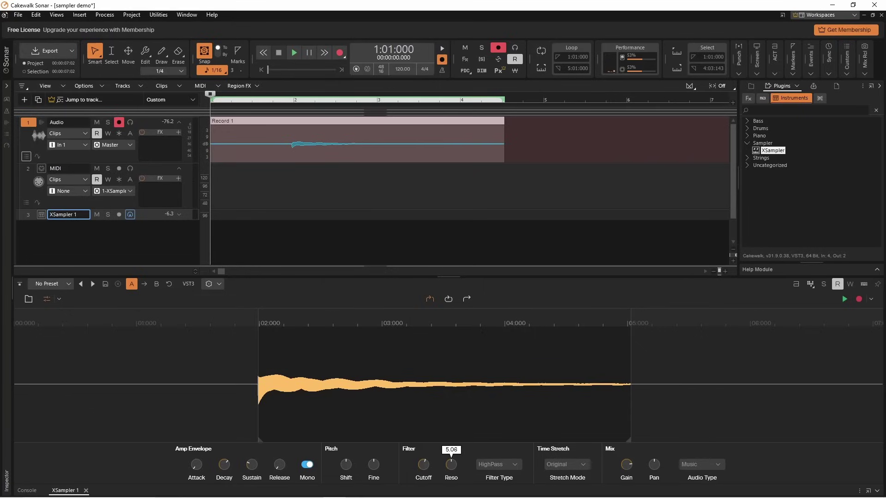
click(45, 298)
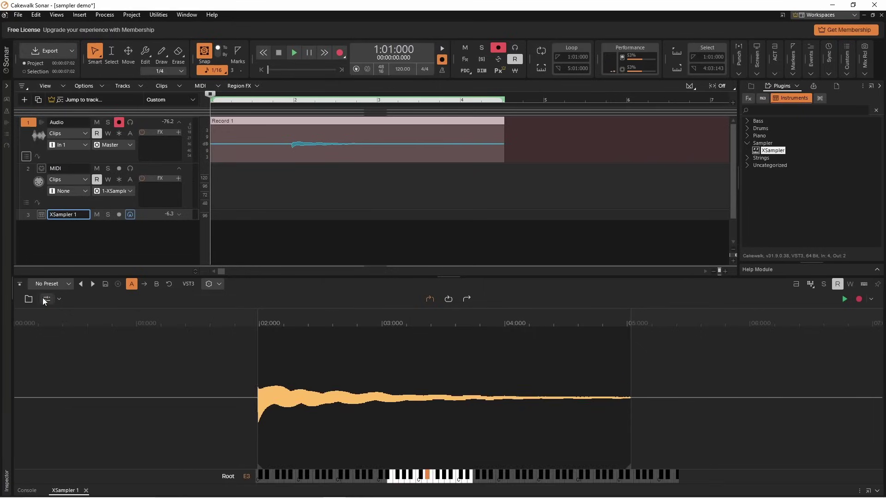
click(430, 484)
Return the filter's Resonance to its minimum.
click(46, 301)
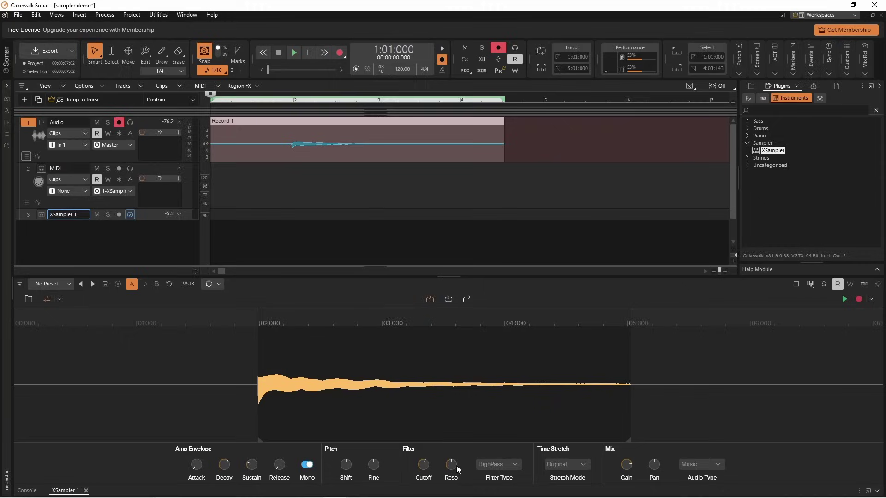
drag(449, 466, 449, 482)
click(455, 464)
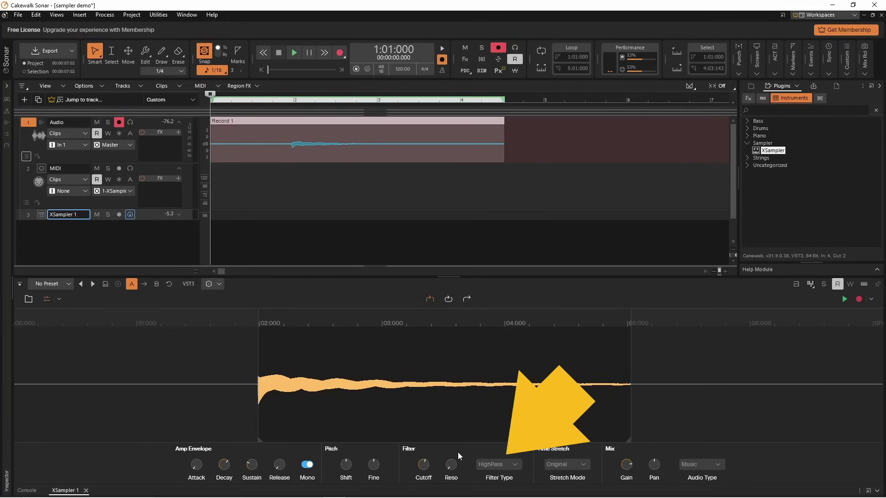
Change the Filter Type to BandPass and audition the note just above the root key.
click(514, 464)
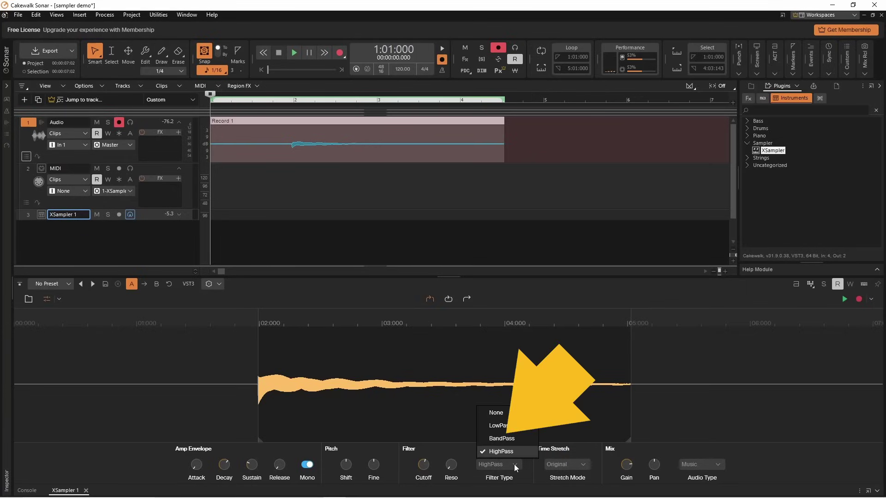
click(515, 440)
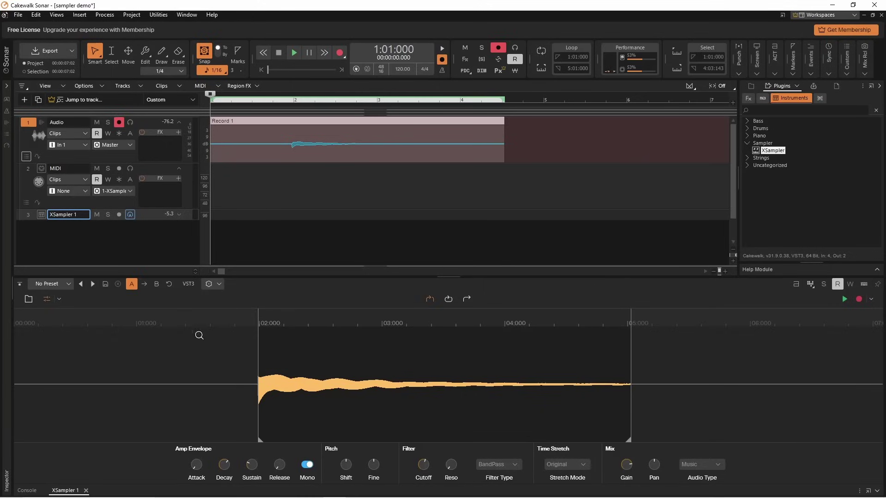
click(47, 299)
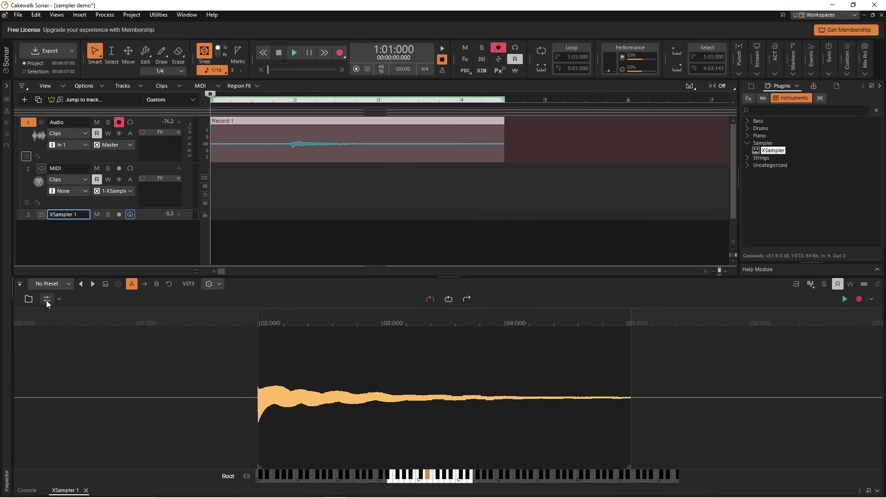
click(431, 481)
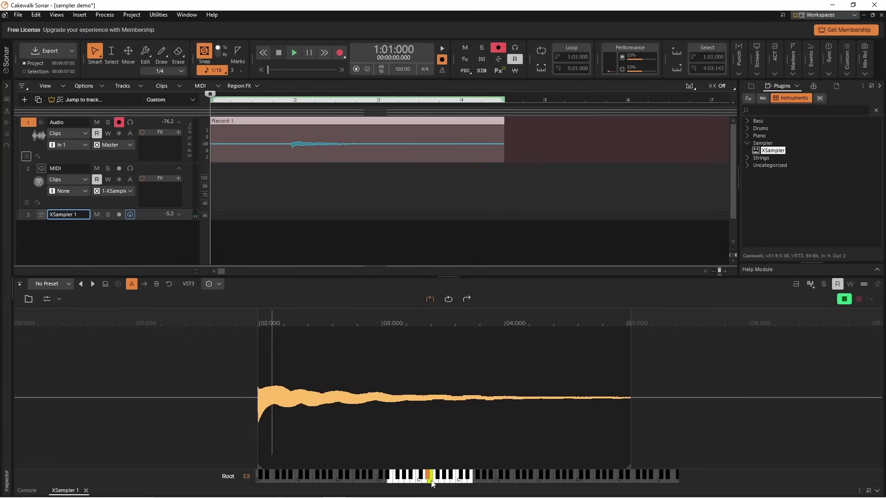
Try a higher Filter Cutoff with the BandPass filter and audition a note near the root key.
click(47, 300)
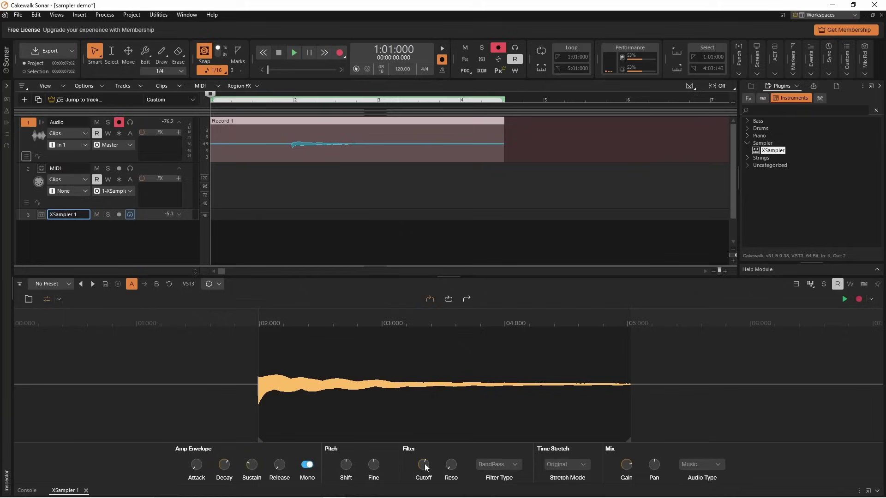
drag(425, 463, 425, 450)
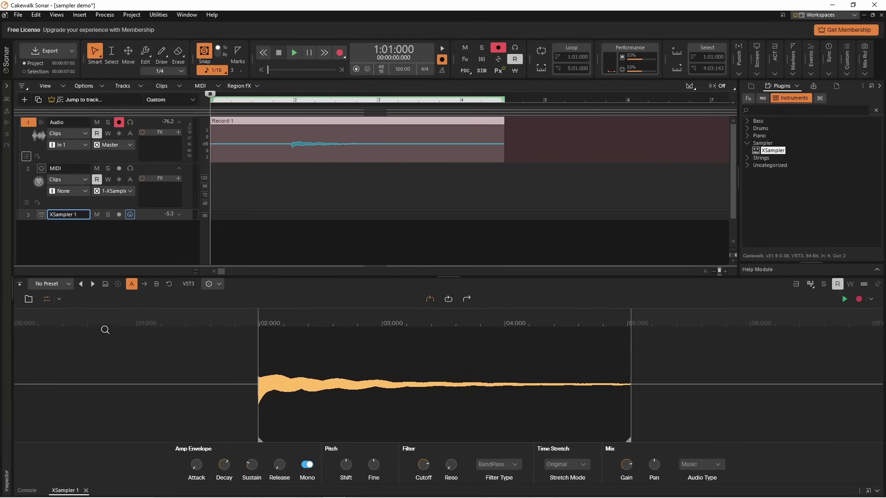
click(47, 299)
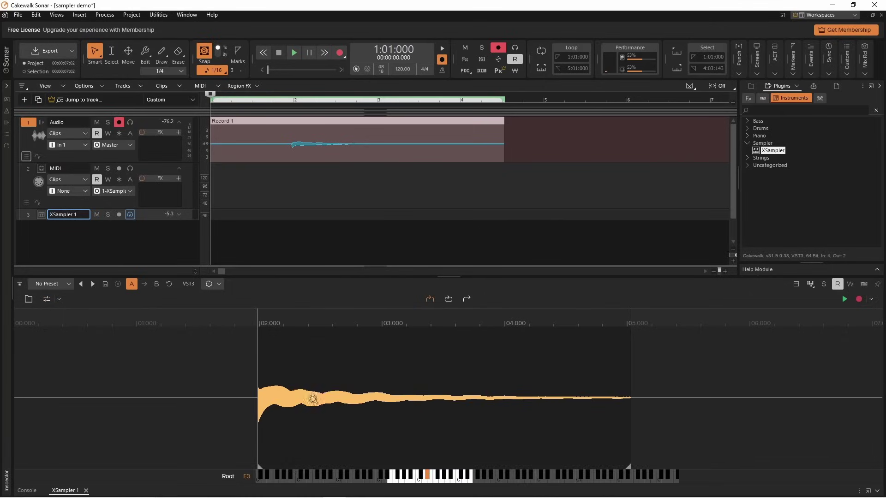
click(427, 485)
Lower the Filter Cutoff to well below the middle of its range and audition the note just above the root key.
click(48, 299)
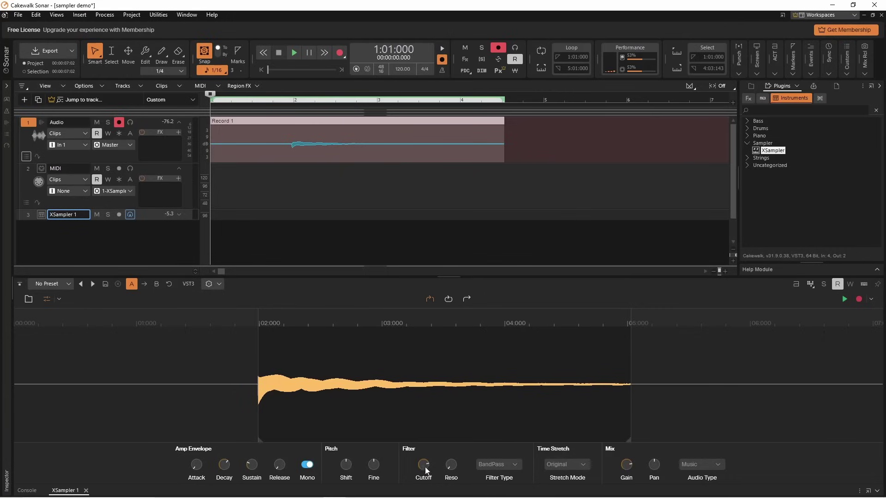
drag(425, 467, 425, 488)
click(48, 299)
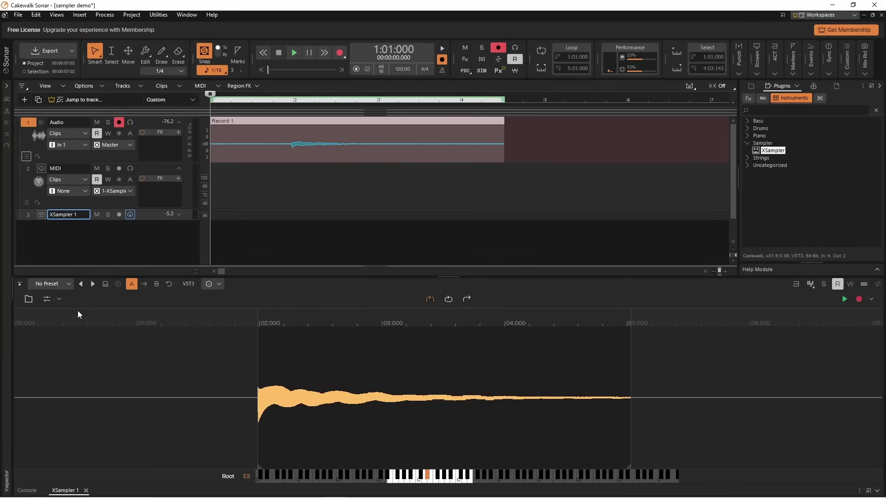
click(431, 480)
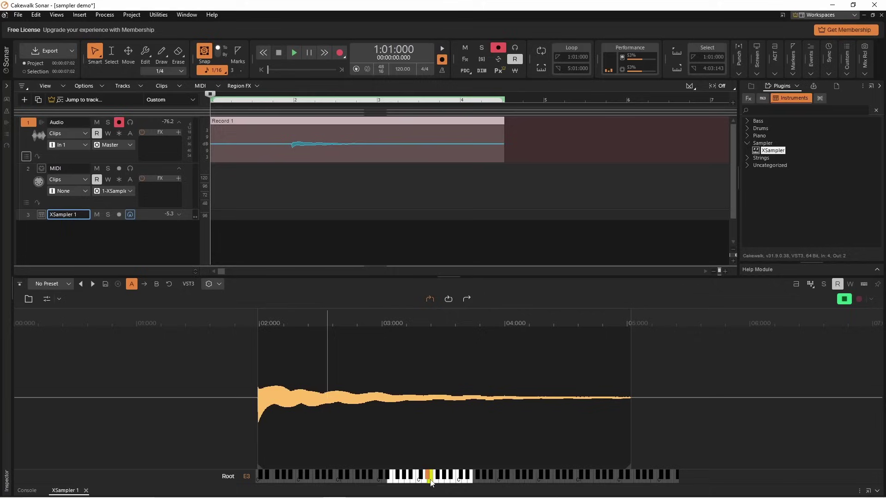
Set the Filter Type to None and audition several notes below and above the root key.
click(44, 301)
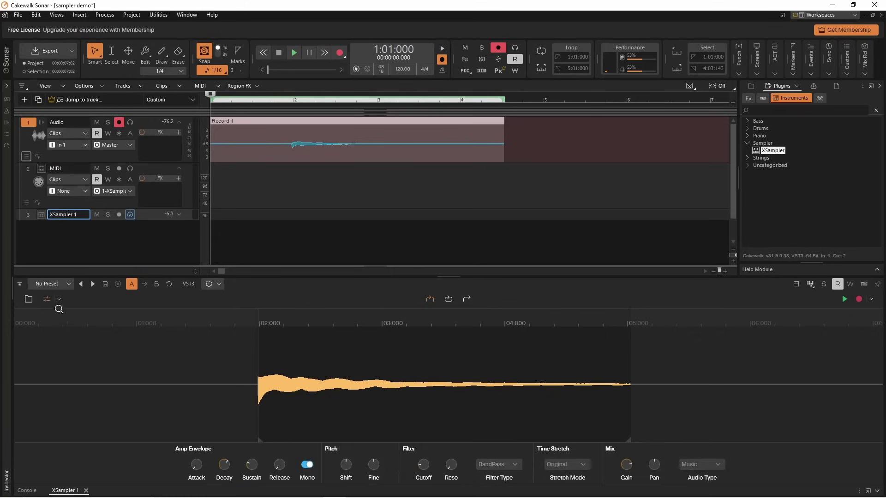
click(515, 464)
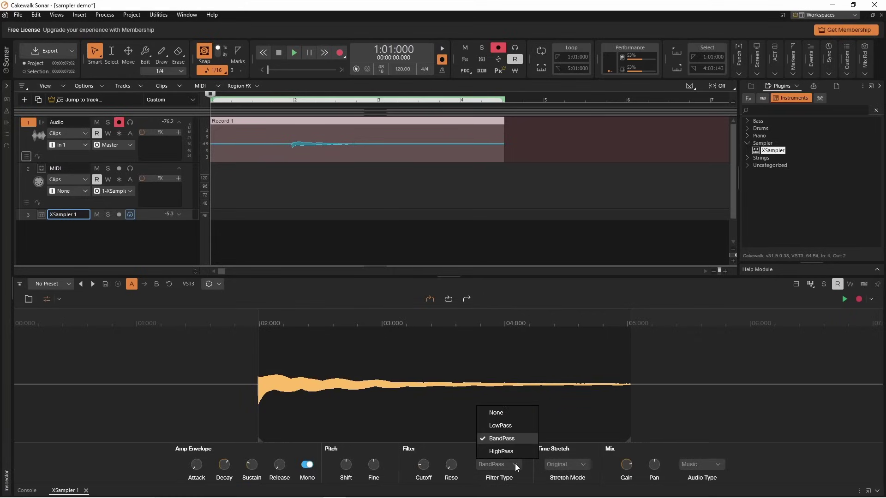
click(508, 415)
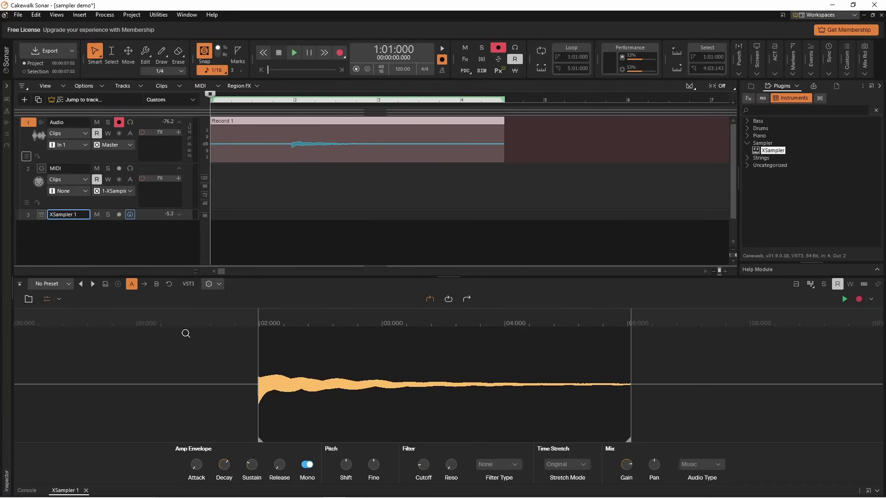
click(47, 299)
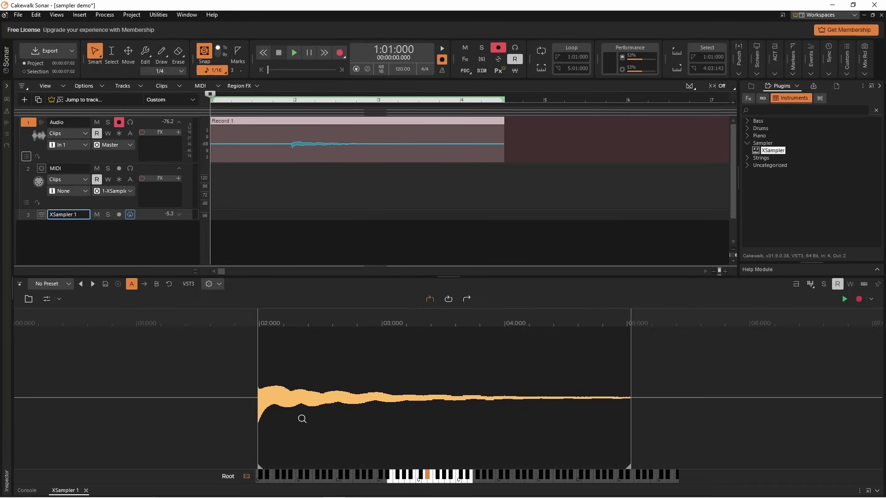
click(419, 480)
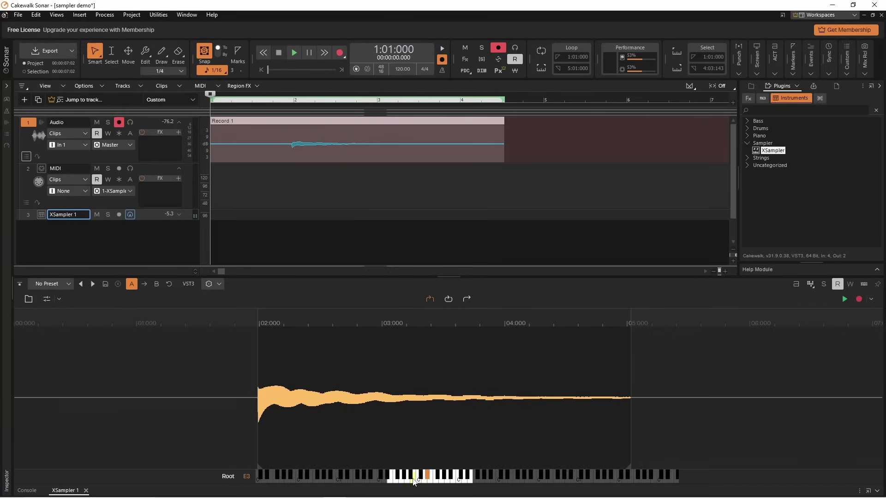
click(417, 481)
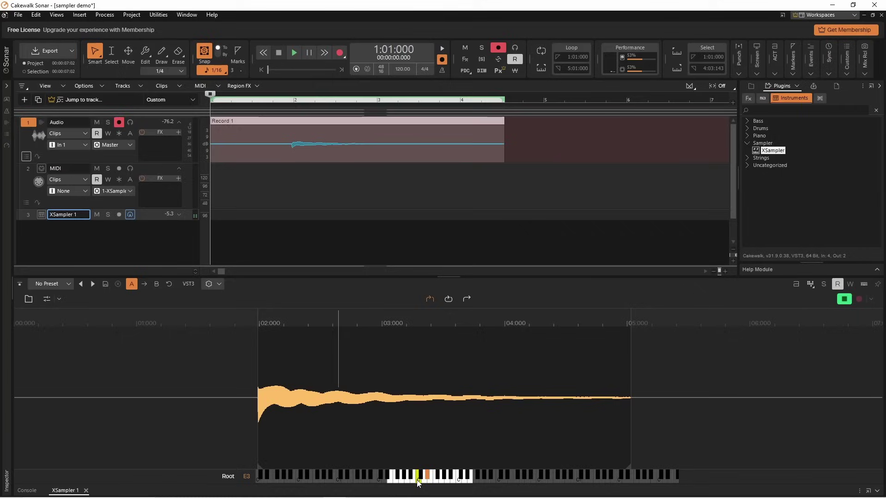
click(447, 481)
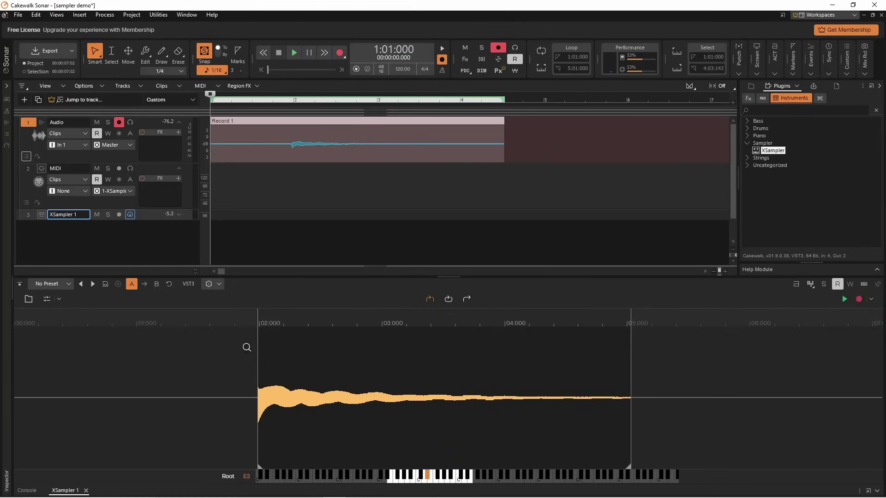
Try the Time Stretch mode None and audition low and high notes across the full keyboard.
click(48, 299)
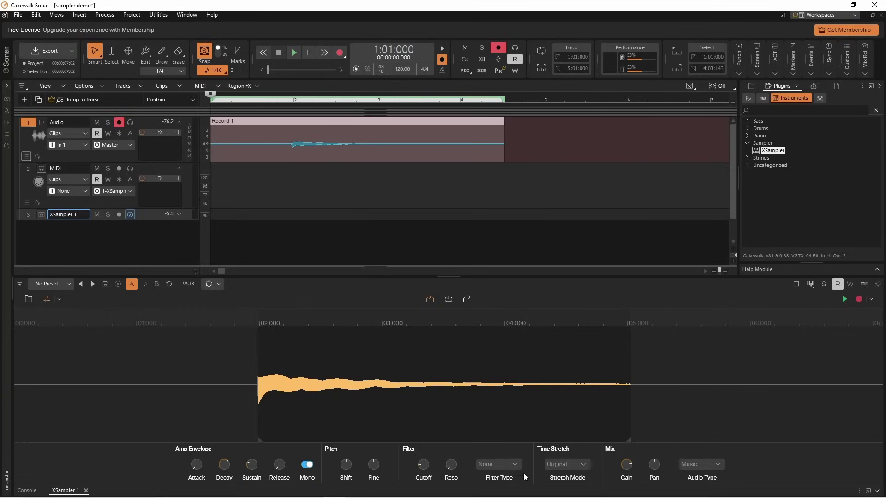
click(579, 464)
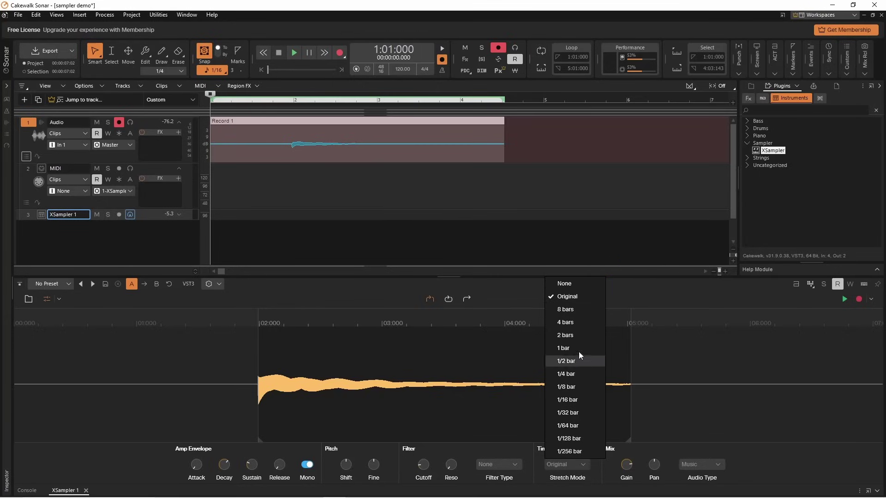
click(570, 283)
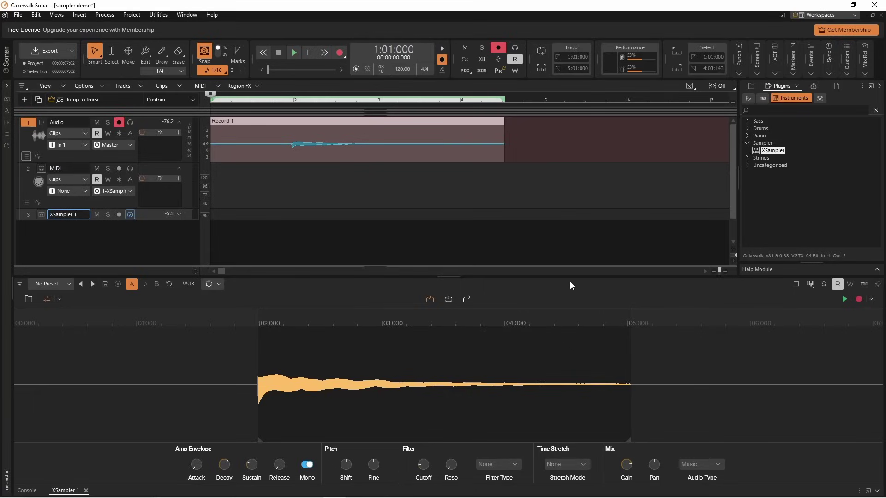
click(48, 299)
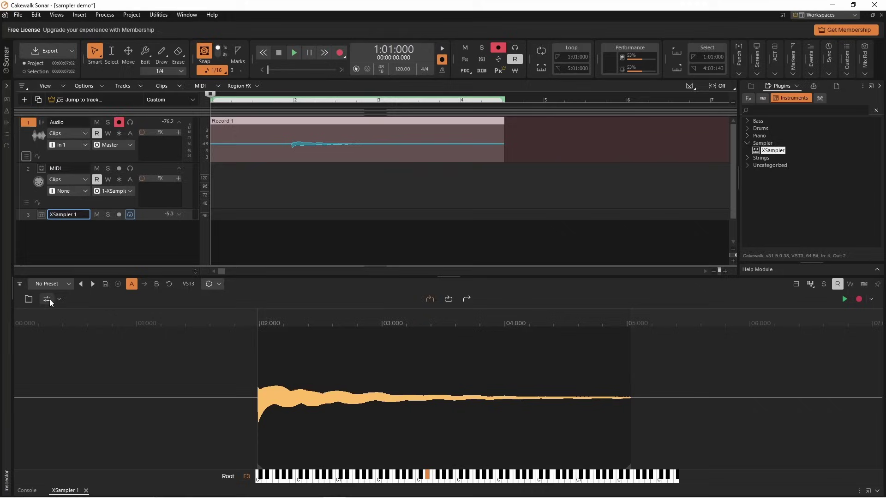
click(379, 482)
click(569, 480)
click(550, 480)
click(490, 480)
click(454, 481)
Try a Time Stretch mode of 1/2 bar and audition notes on both sides of the root key.
click(47, 300)
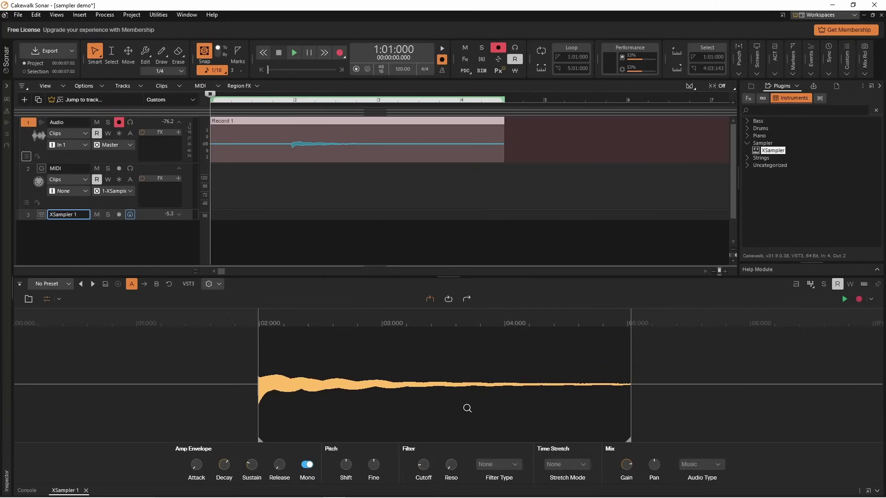
click(586, 465)
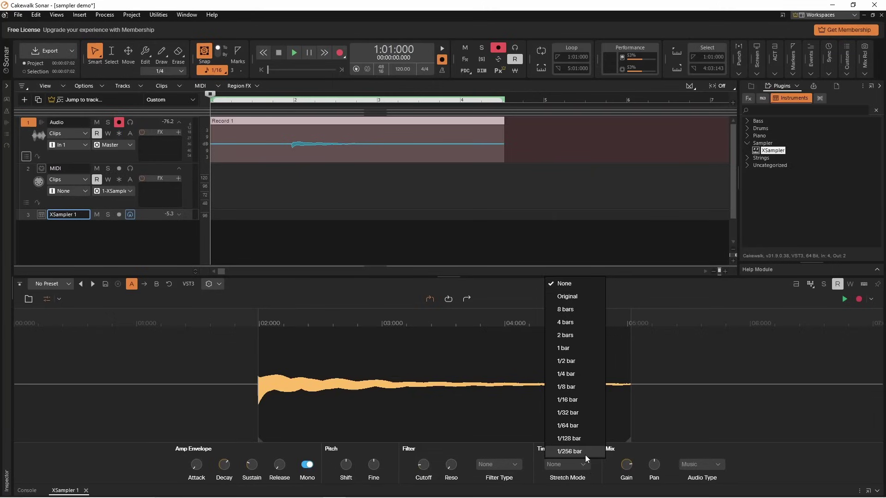
click(577, 361)
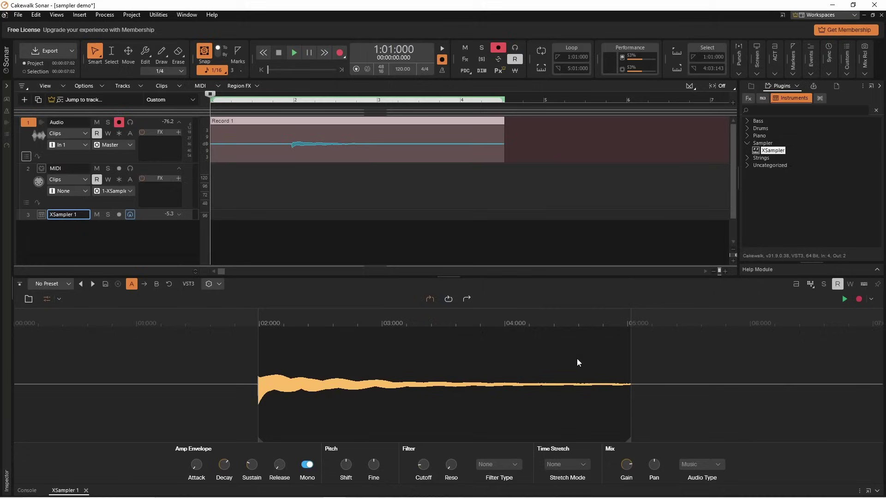
click(46, 299)
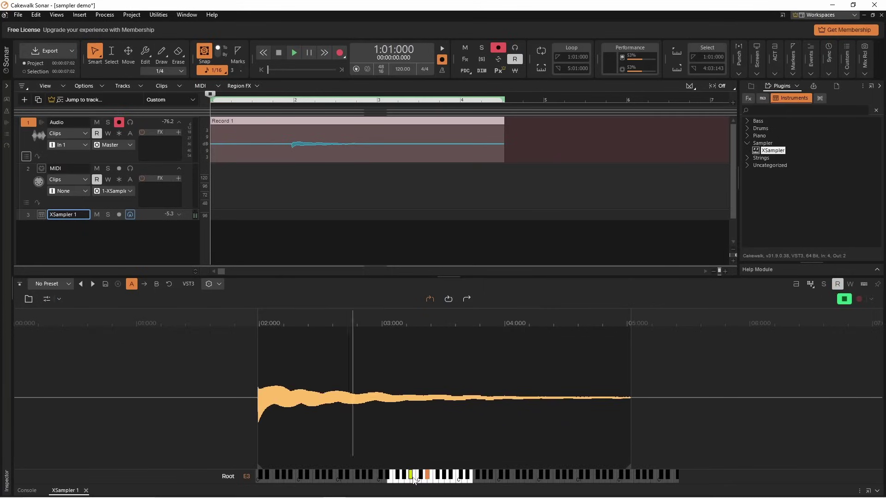
click(437, 479)
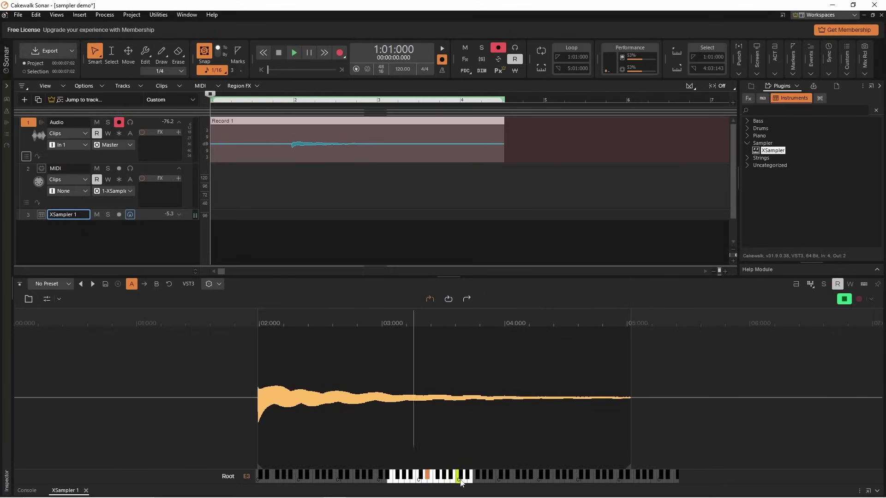
click(395, 480)
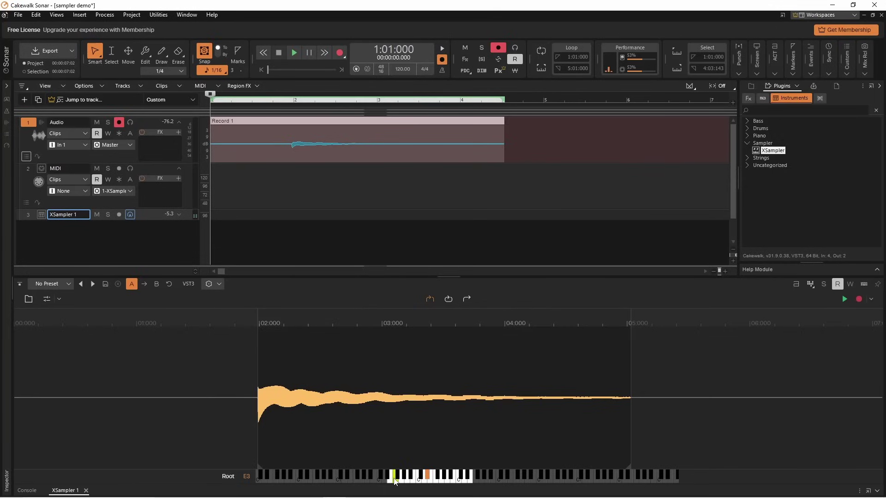
click(441, 480)
Set the Time Stretch mode back to Original.
click(46, 299)
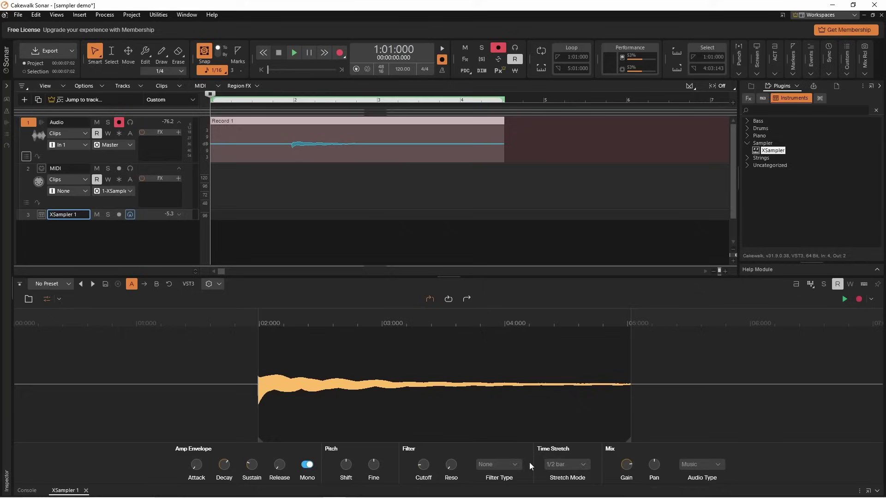
click(581, 464)
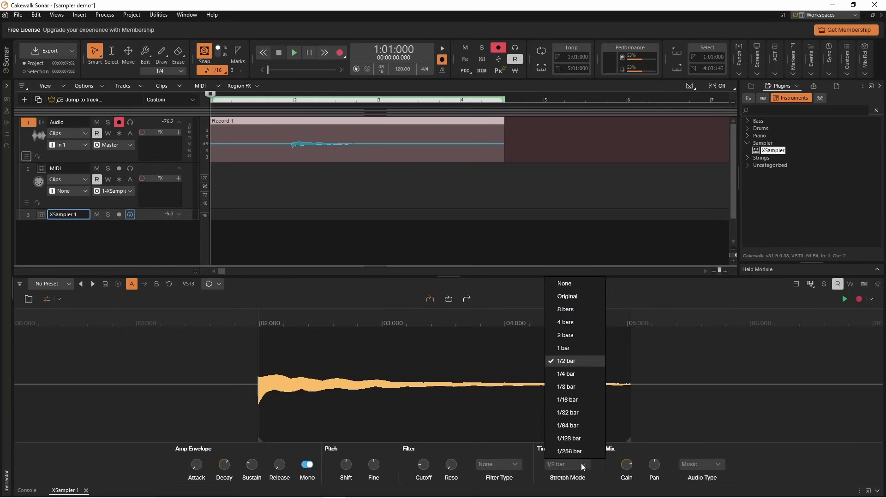
click(571, 297)
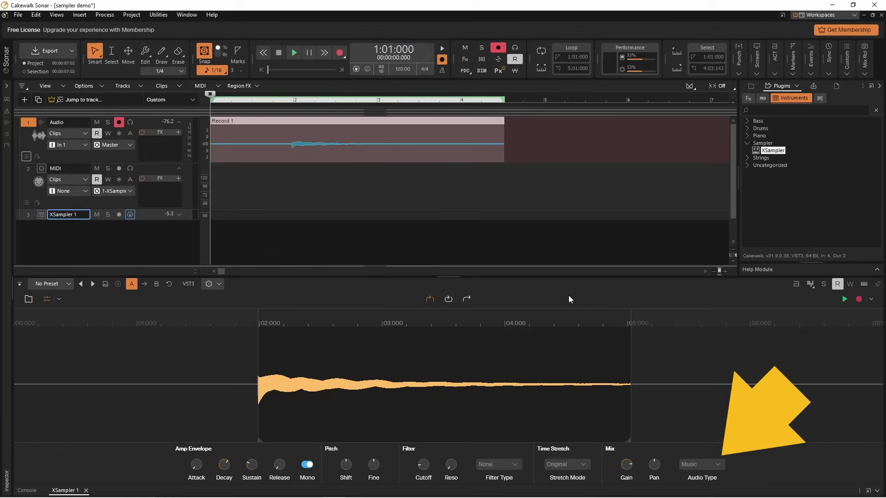
Check the available Audio Type options, keeping Music, and normalize the sample.
click(719, 465)
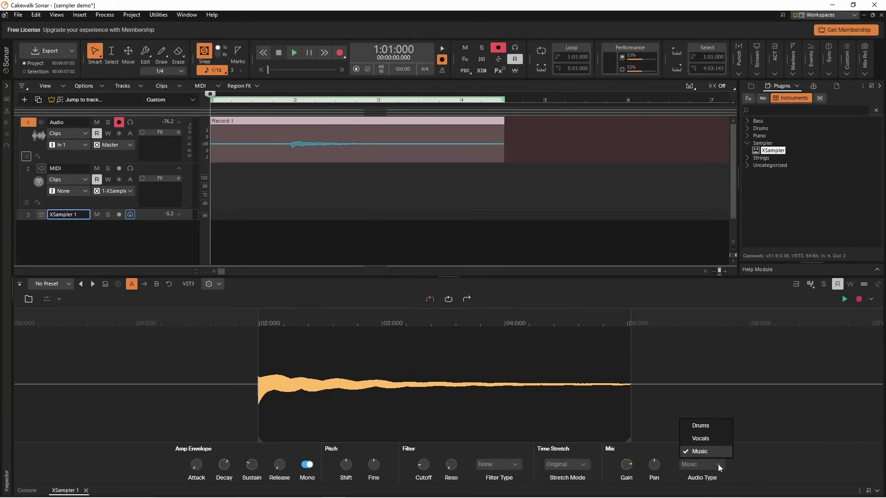
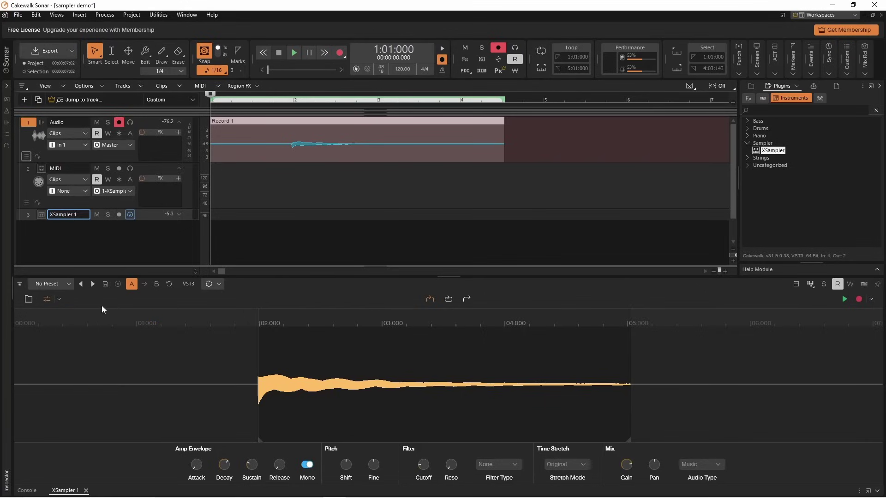
click(59, 299)
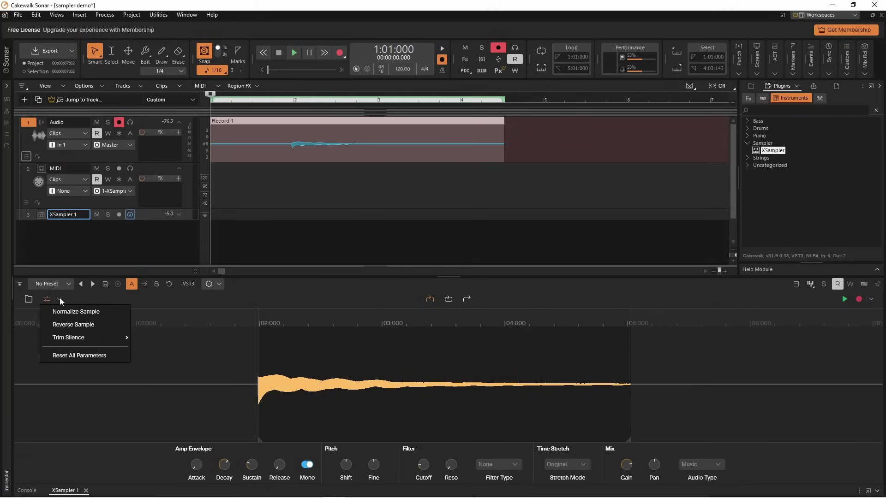
click(70, 314)
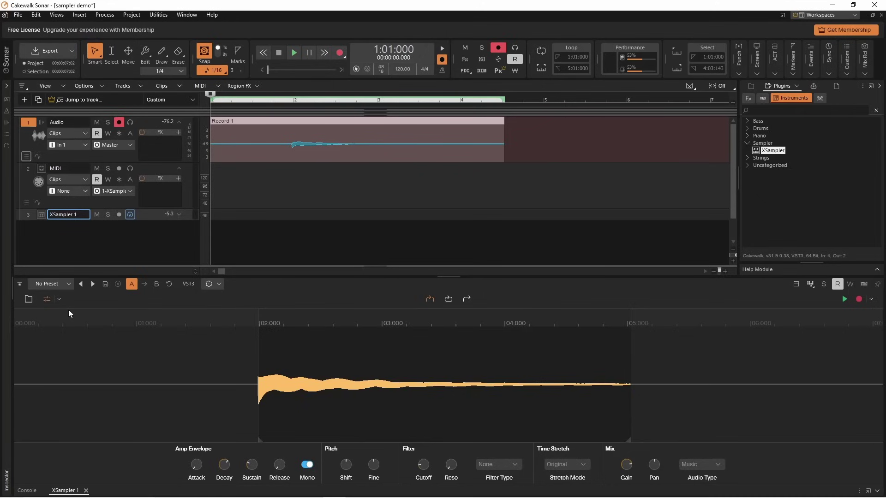
Reverse the sample and audition it at the root key on the keyboard.
click(59, 300)
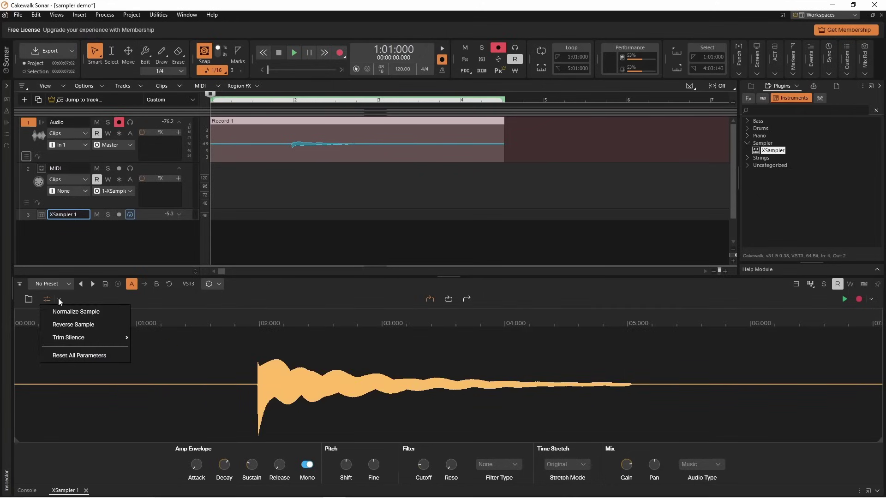
click(66, 325)
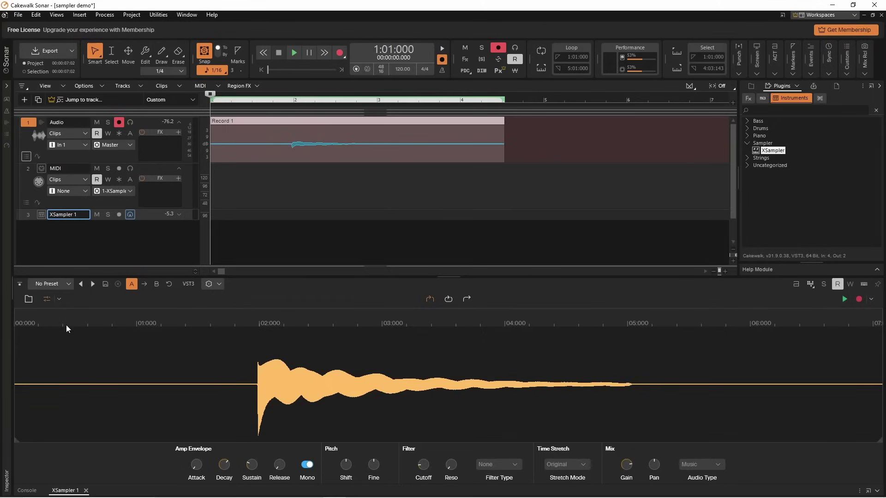
click(46, 299)
click(431, 483)
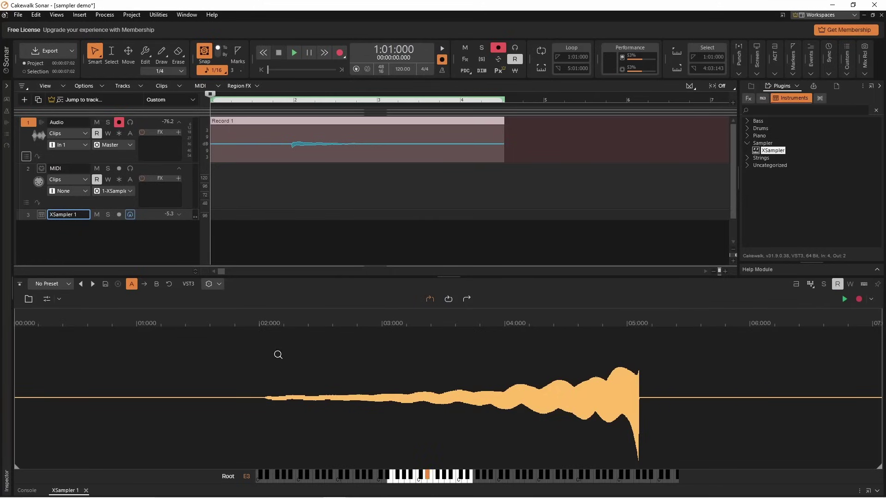
Bring back the parameter controls and reverse the sample again to restore its original direction.
click(48, 300)
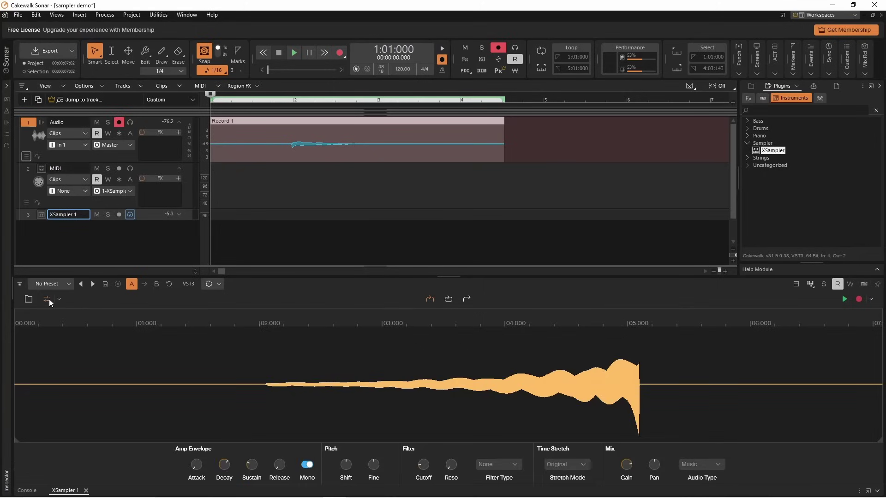
click(59, 300)
click(69, 326)
Trim the sample's silence at -48 dB (Low) and audition the root key on the keyboard.
click(58, 300)
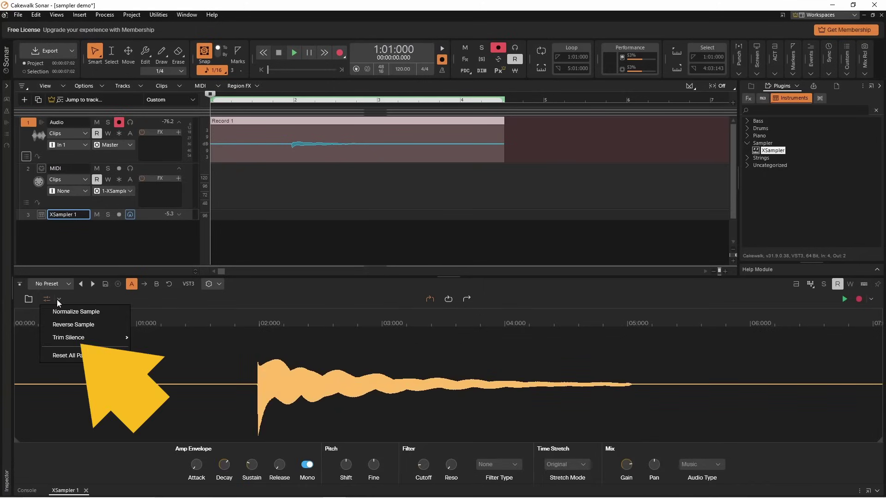
mouse_move(76, 340)
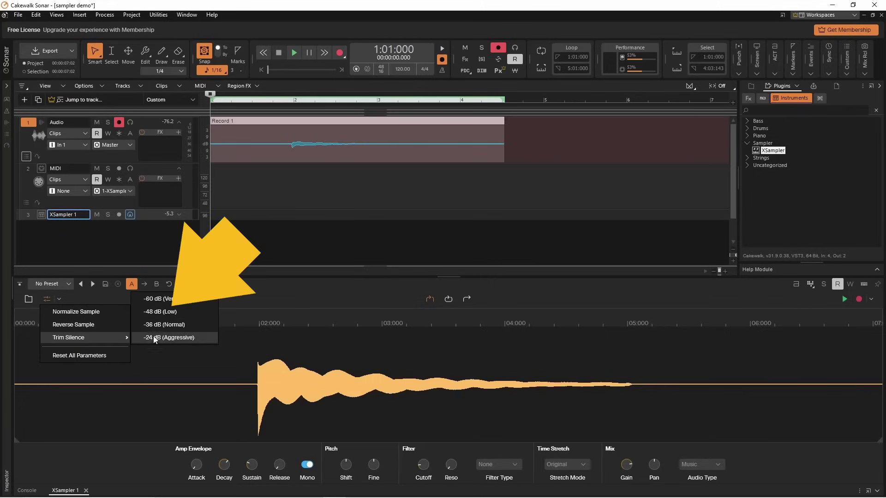
click(172, 312)
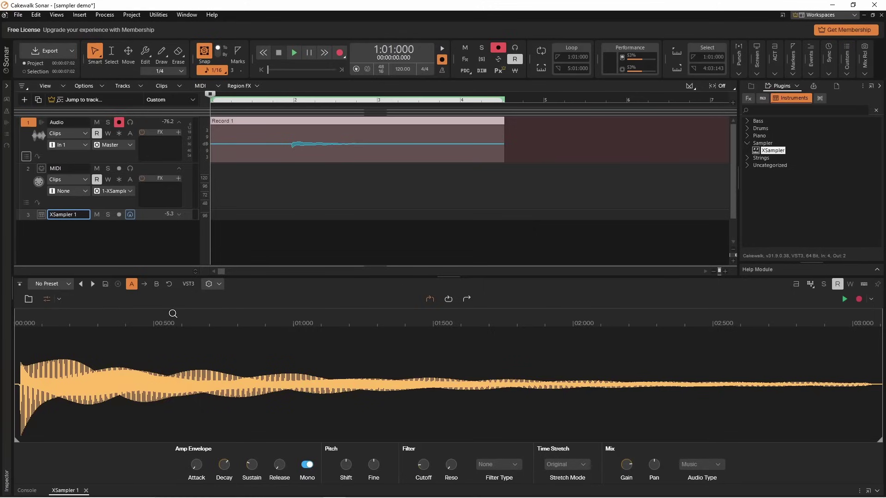
click(46, 298)
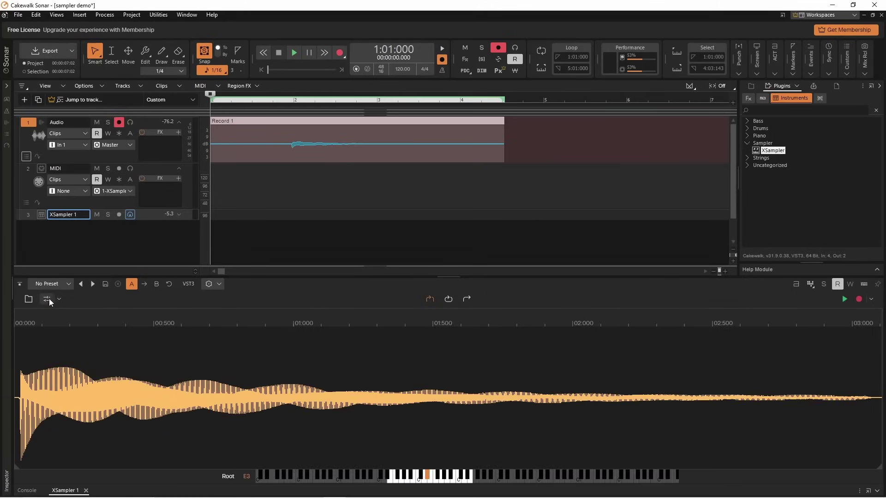
click(431, 479)
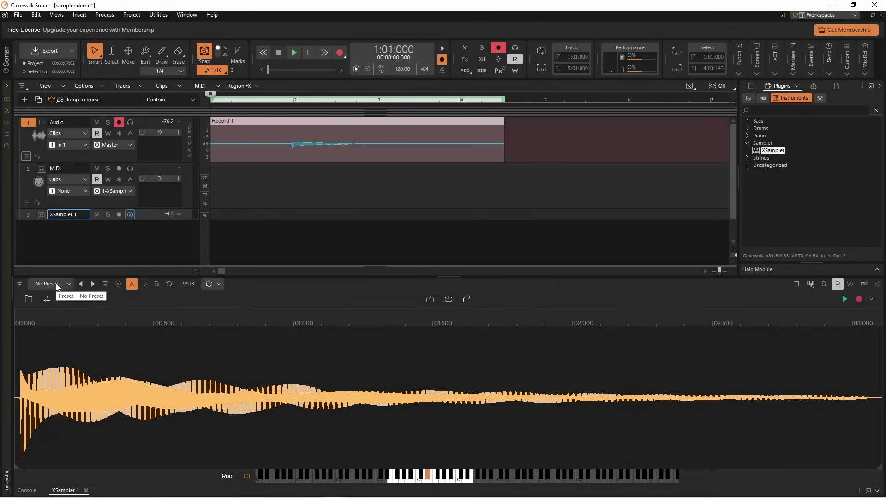
Save the current sampler settings as a preset named "guitar e".
click(56, 283)
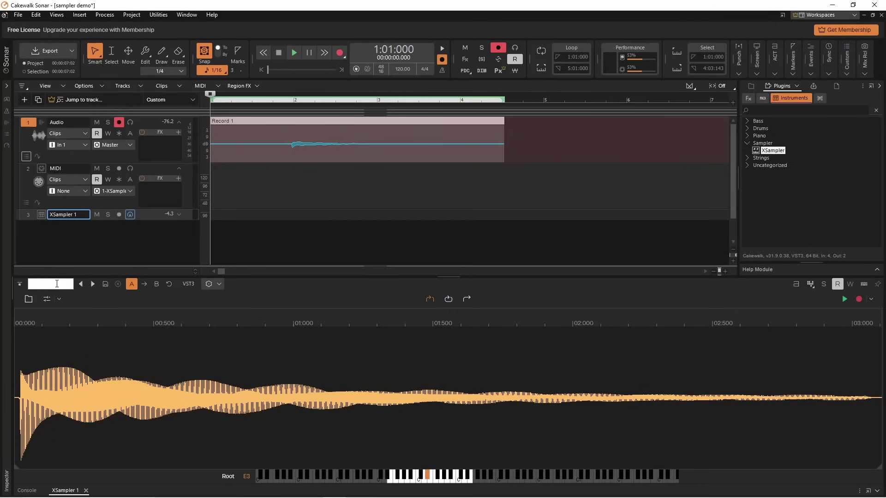
text(guitar e)
key(Return)
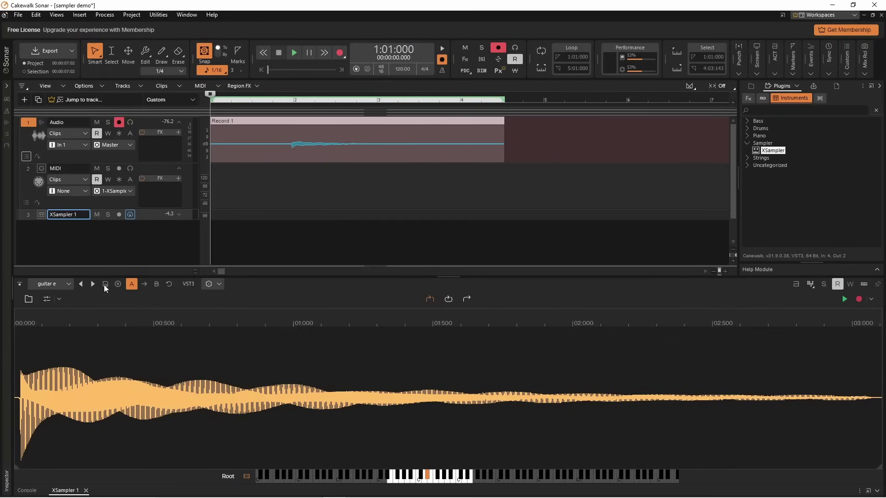
Insert a second XSampler as a simple instrument track and open its sampler editor.
double_click(764, 150)
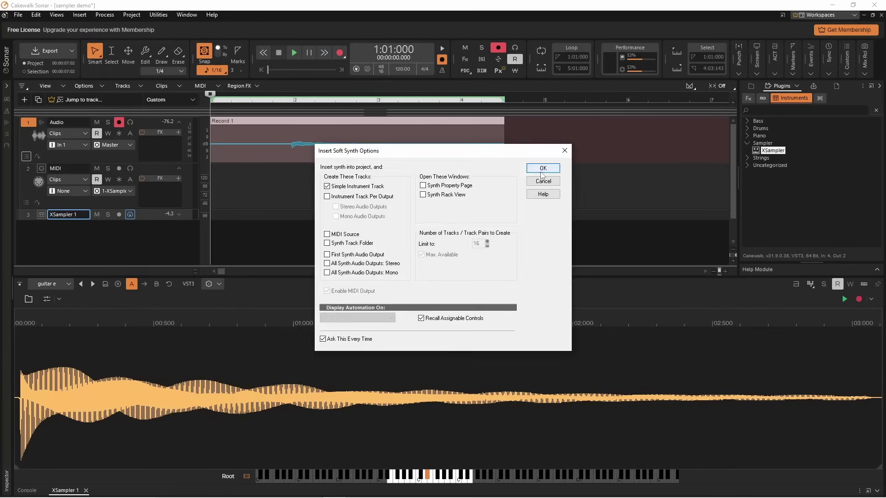
click(542, 171)
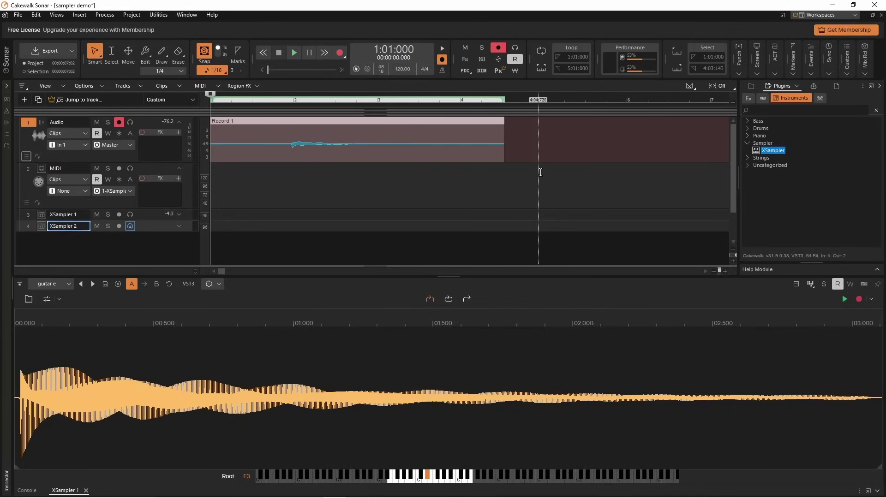
click(41, 227)
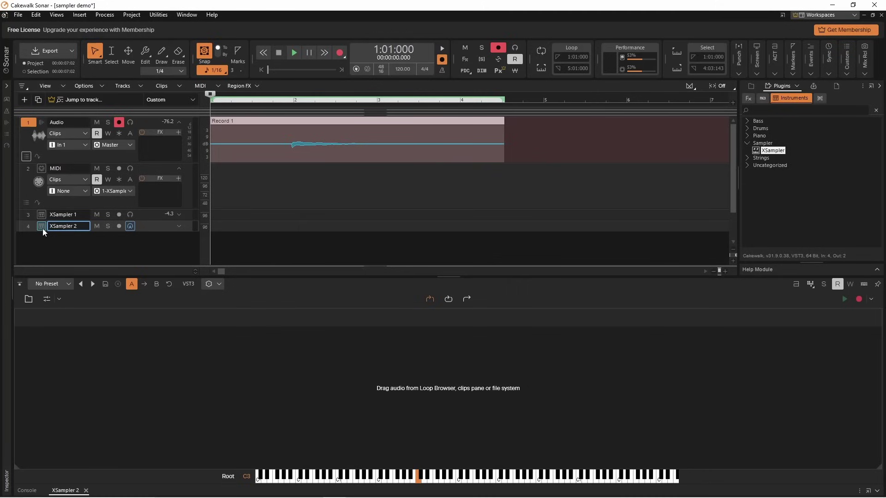
Load the "guitar e" preset into the second XSampler.
click(69, 284)
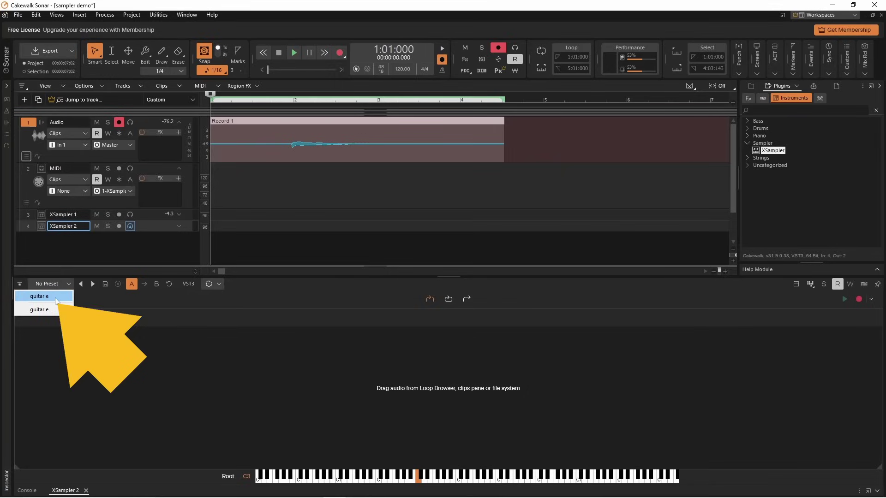
click(55, 298)
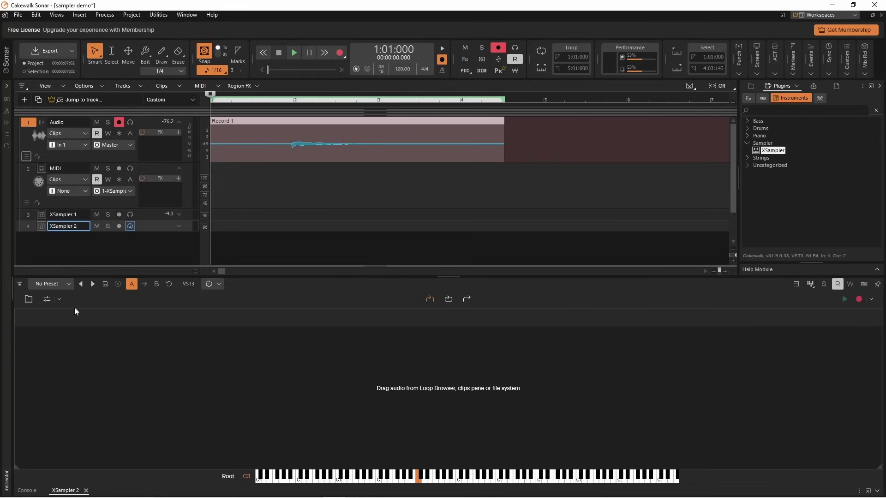